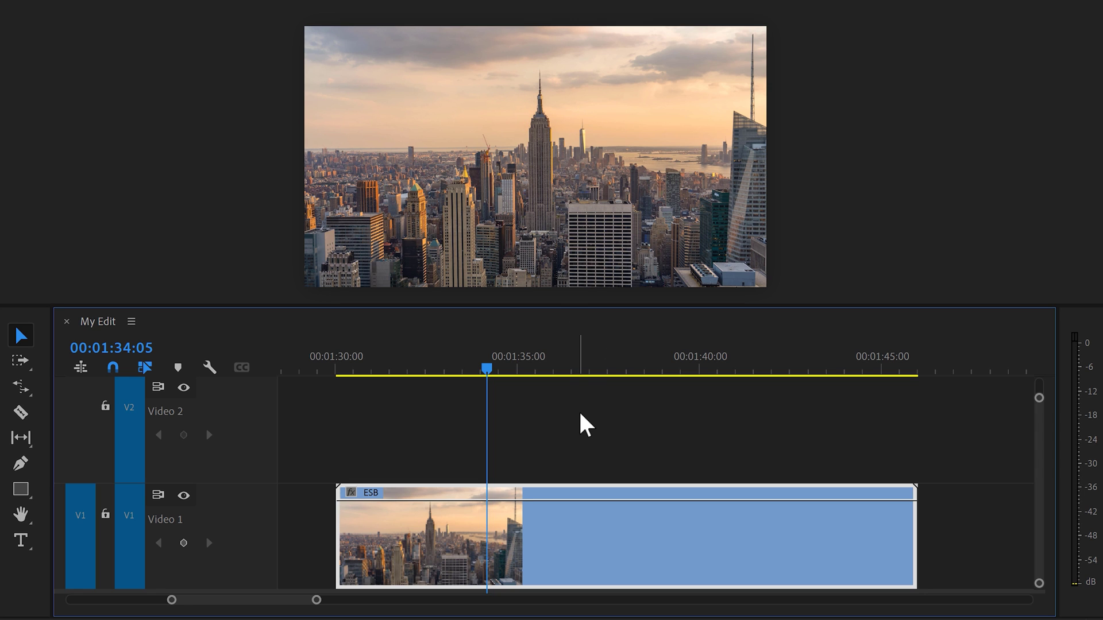
- Duplicate the ESB clip onto Video 2 and outline the Empire State Building with a pen mask
left_click_drag(552, 532, 560, 432)
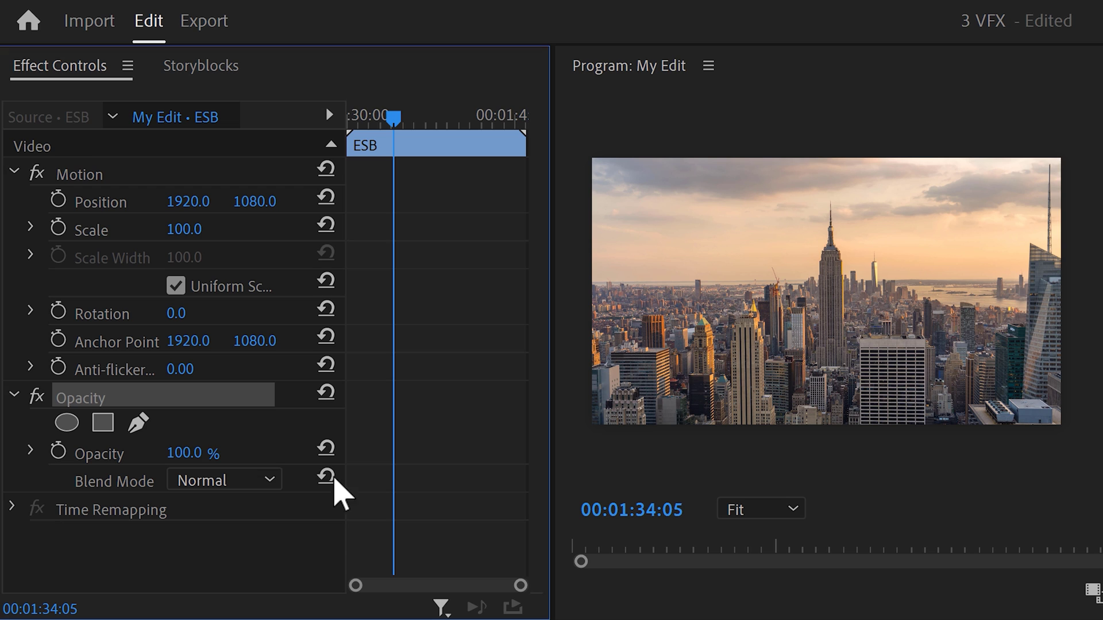
left_click(137, 425)
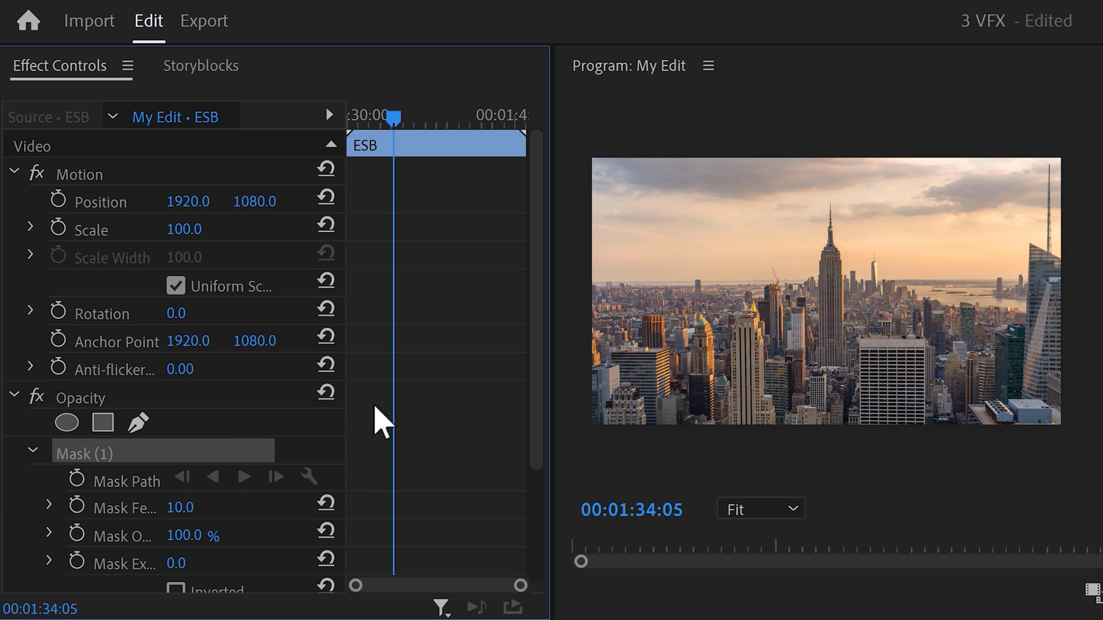
left_click(857, 366)
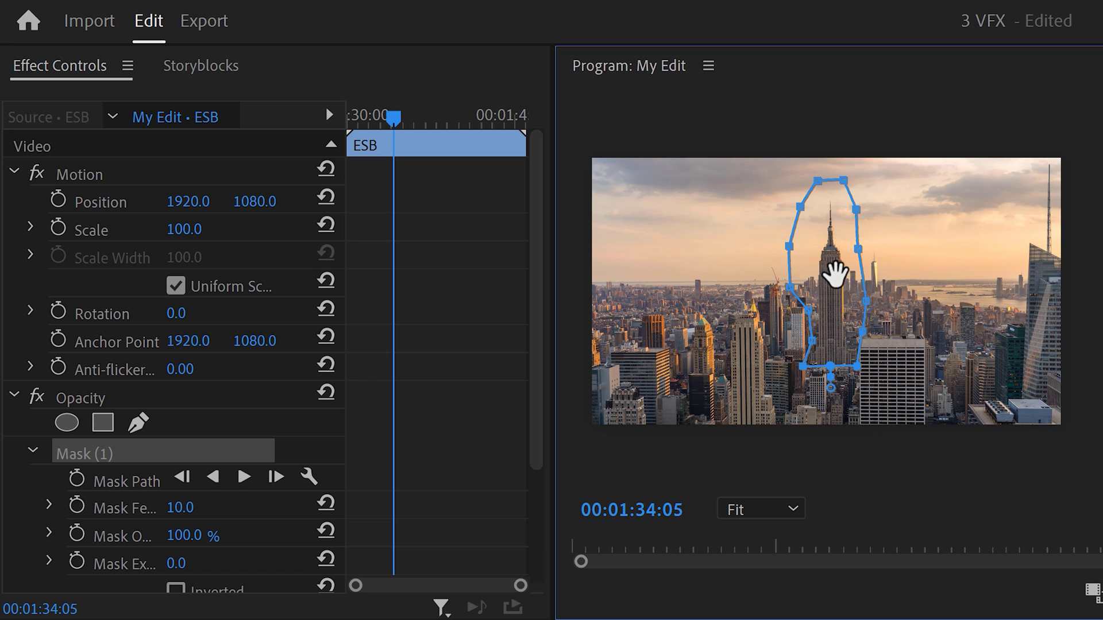
- Move the mask onto the sky, shift the copy left and realign the mask over the building
left_click_drag(825, 274, 938, 278)
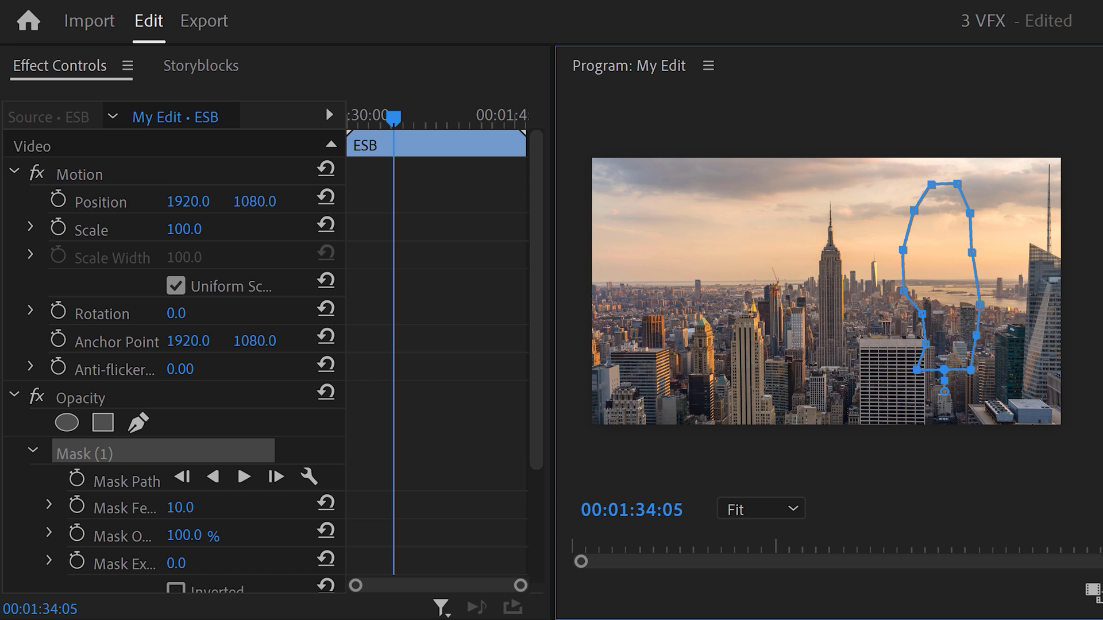
left_click_drag(204, 204, 11, 204)
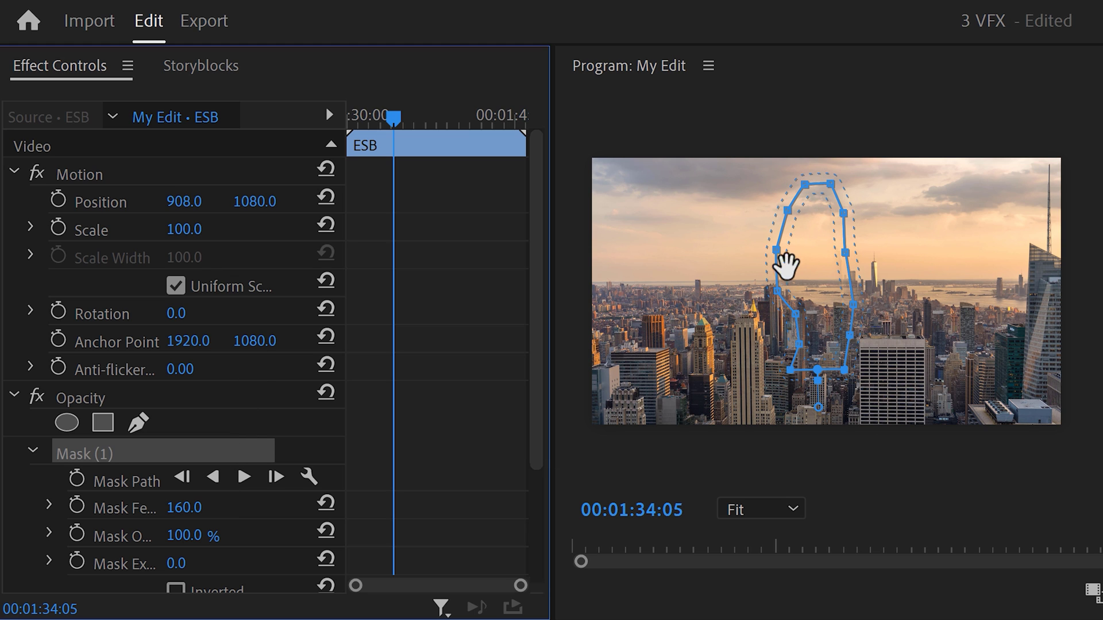
left_click_drag(785, 265, 808, 264)
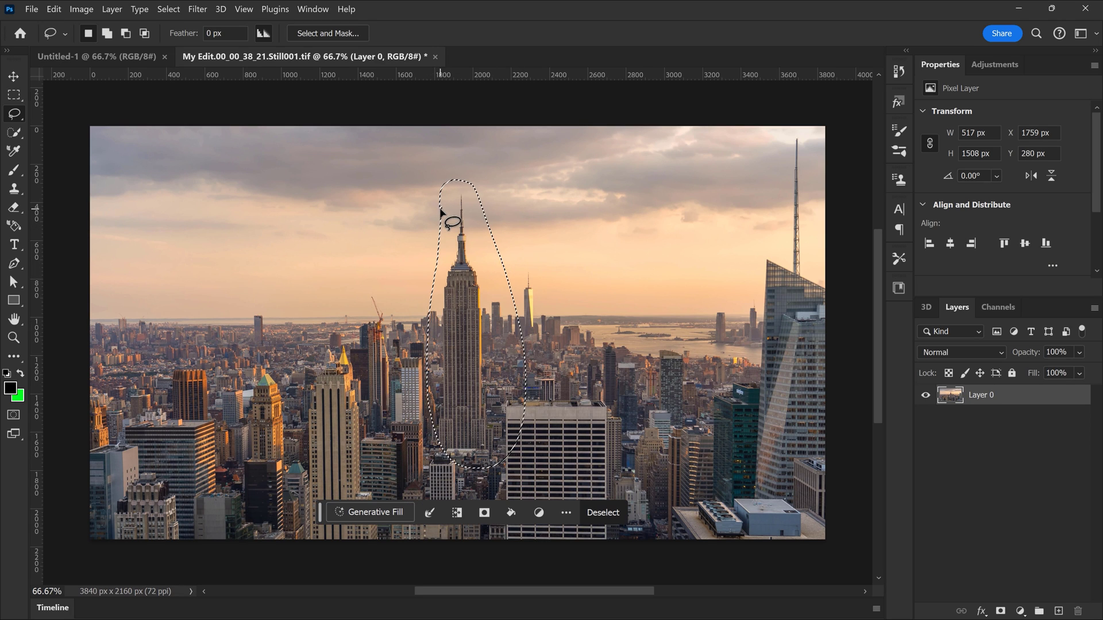
- Run Generative Fill on the lasso selection to remove the Empire State Building
left_click(378, 503)
left_click(632, 513)
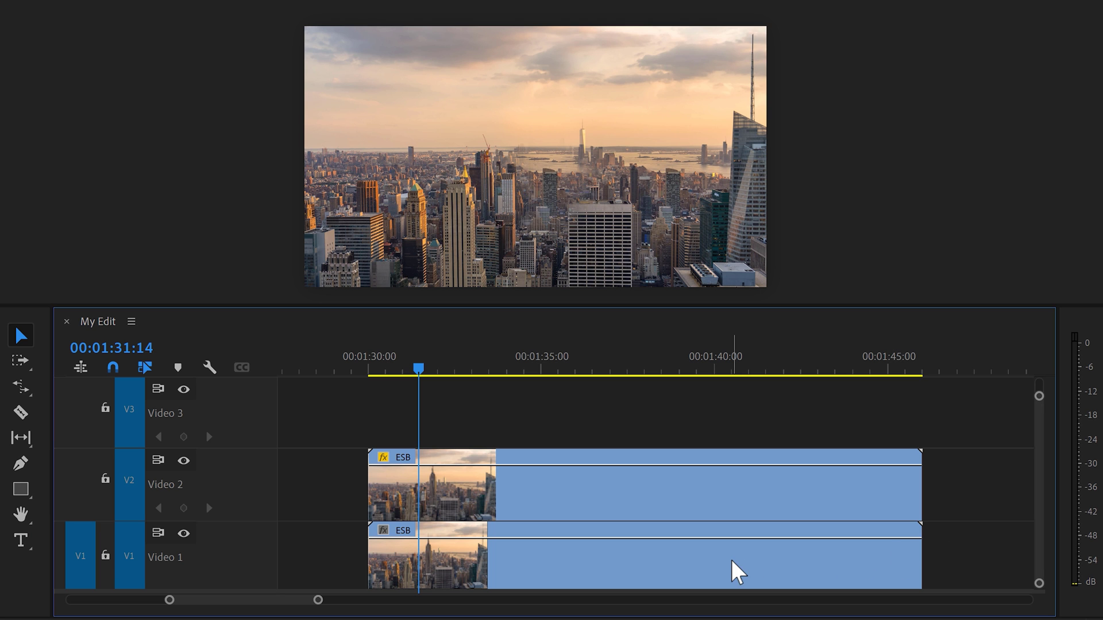
- Alt-drag a copy of the V1 ESB clip up onto the empty Video 3 track
left_click_drag(732, 562, 686, 419)
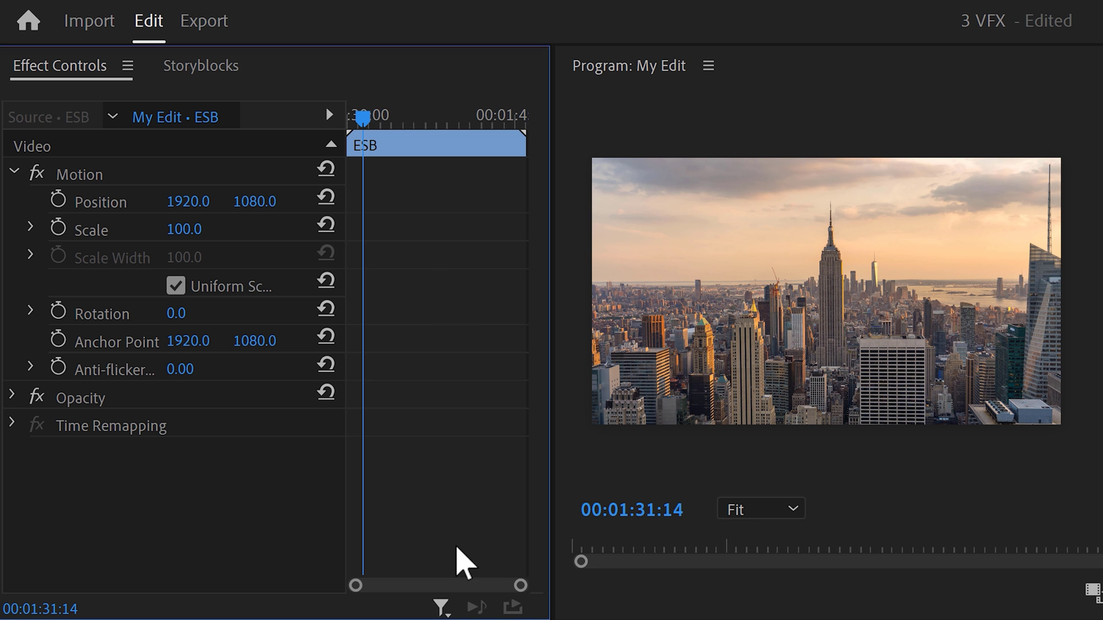
- Expand Opacity on the Video 3 copy and mask around the Empire State Building
left_click(12, 395)
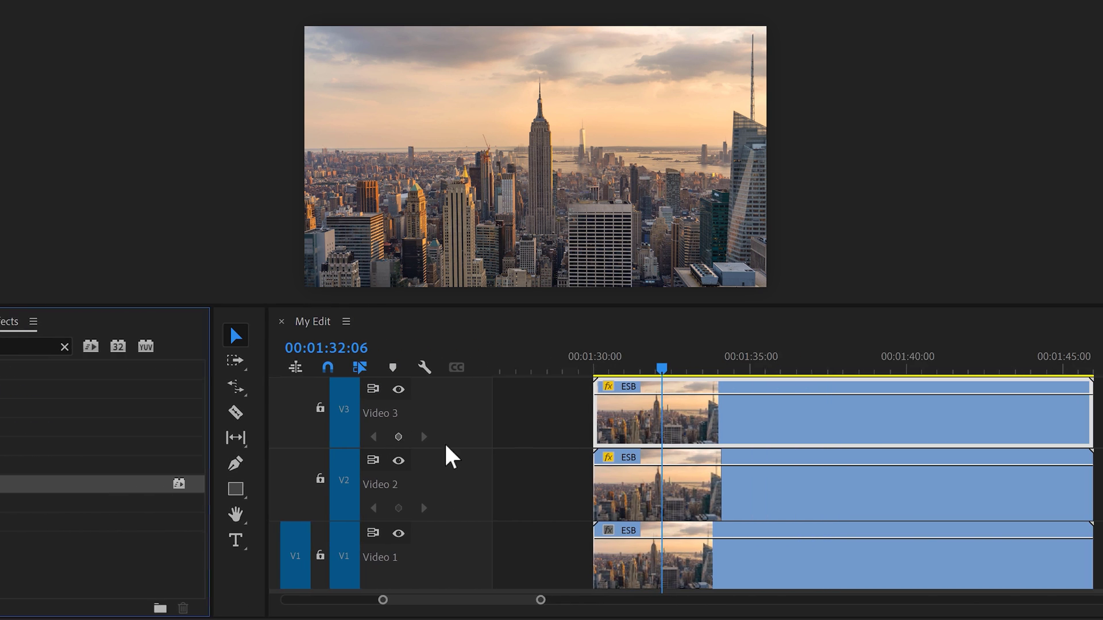
- Nest the Video 3 clip as 'Tower', add a Transform effect and set Position Y to 1559
right_click(521, 412)
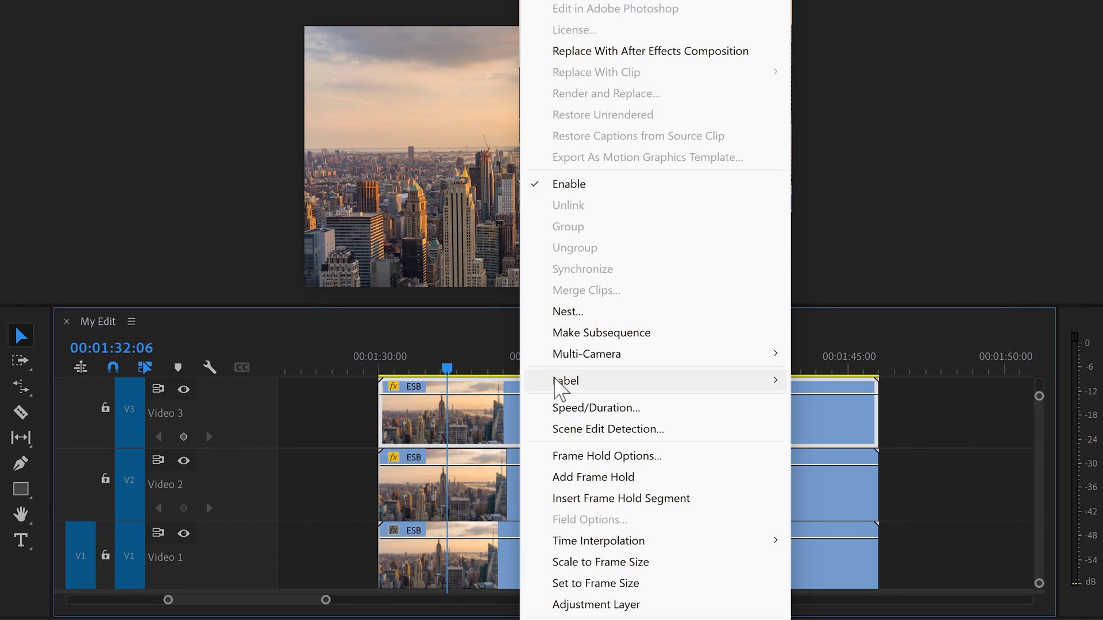
left_click(566, 318)
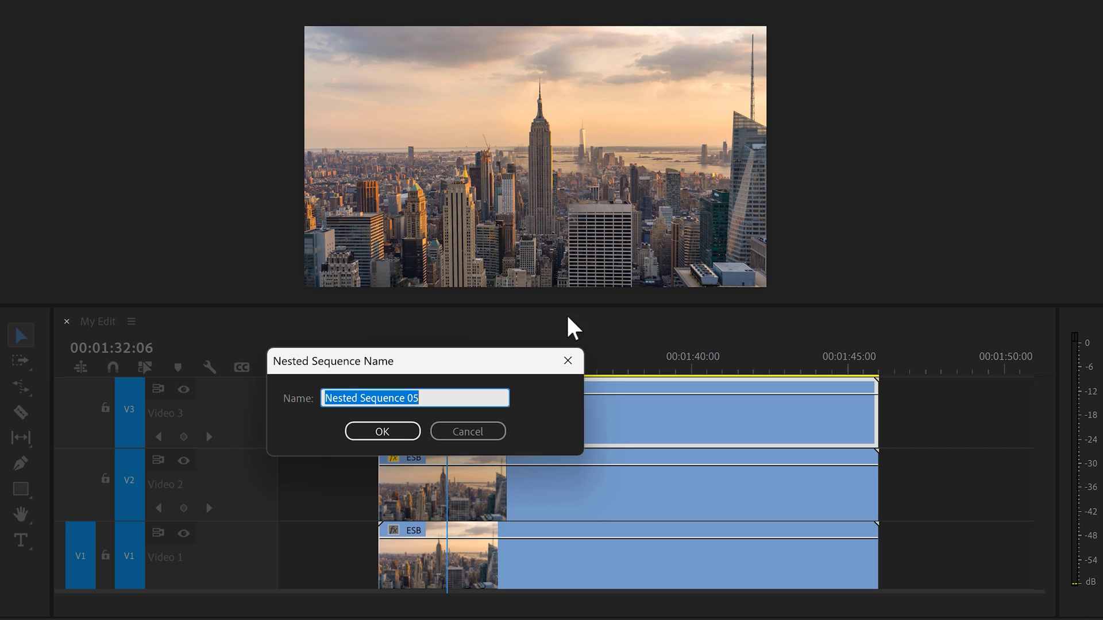
left_click(384, 432)
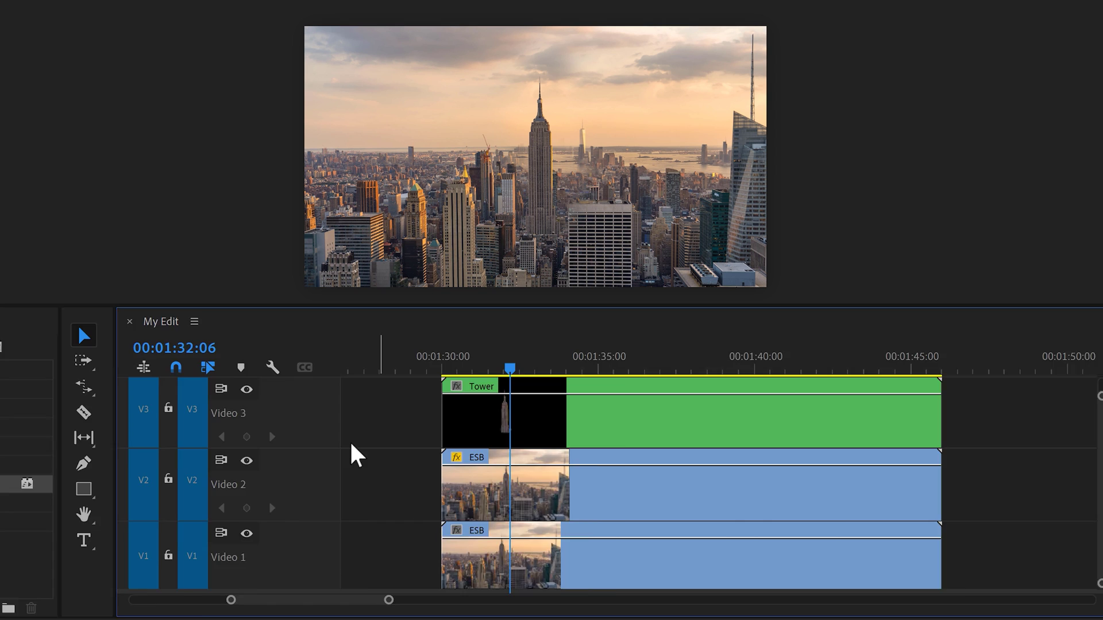
left_click_drag(172, 485, 394, 423)
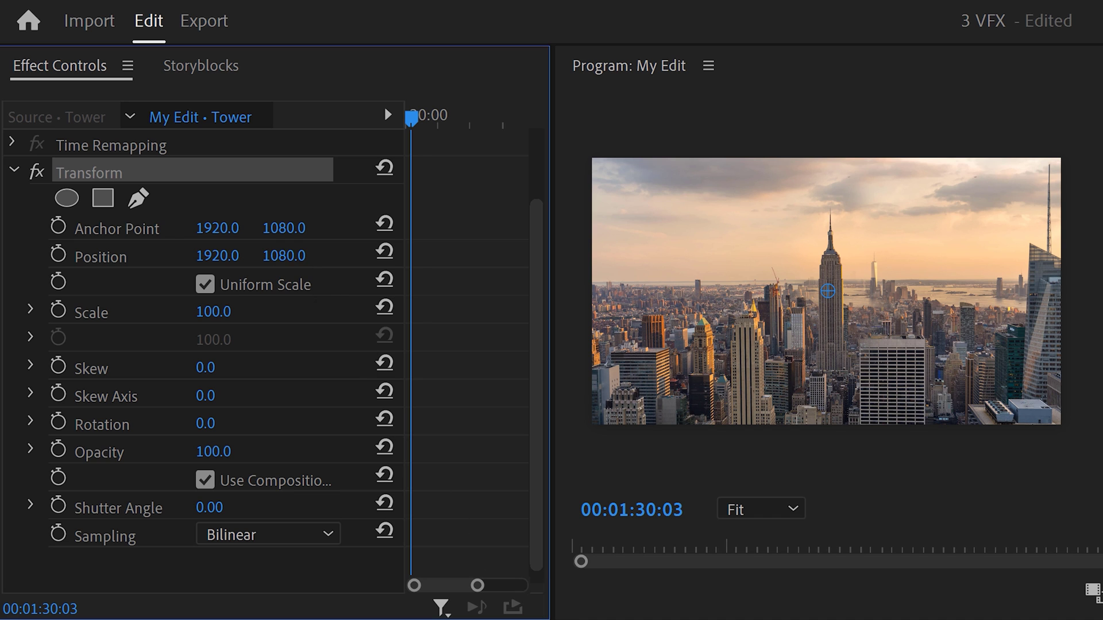
left_click_drag(284, 255, 344, 255)
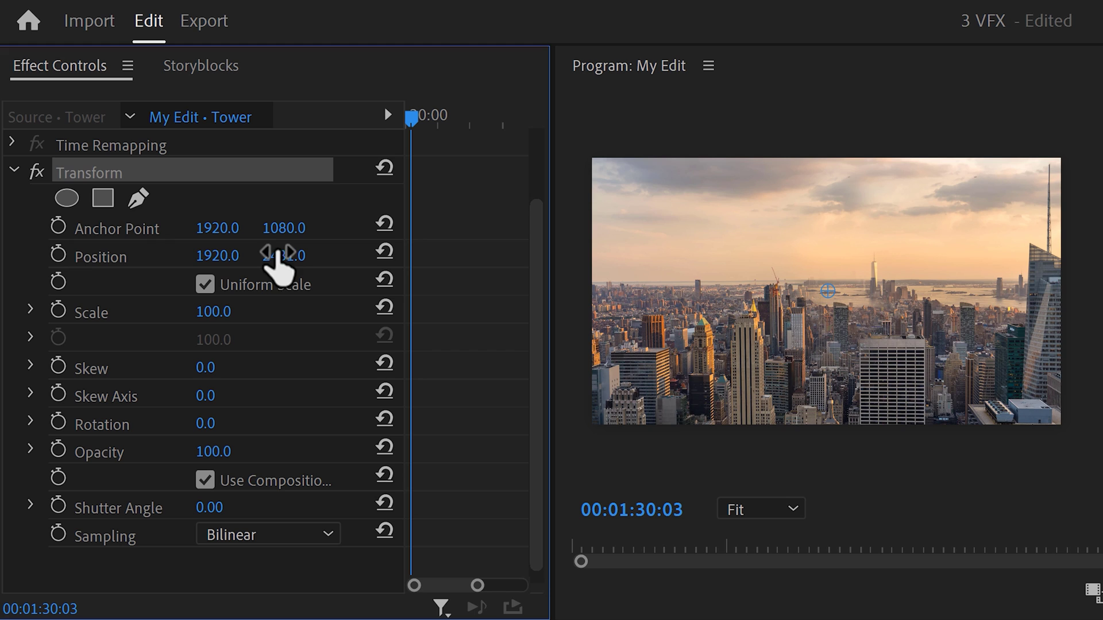
- Keyframe Transform Position frame by frame, raising the Tower from Y 2431 to 1080
left_click(62, 256)
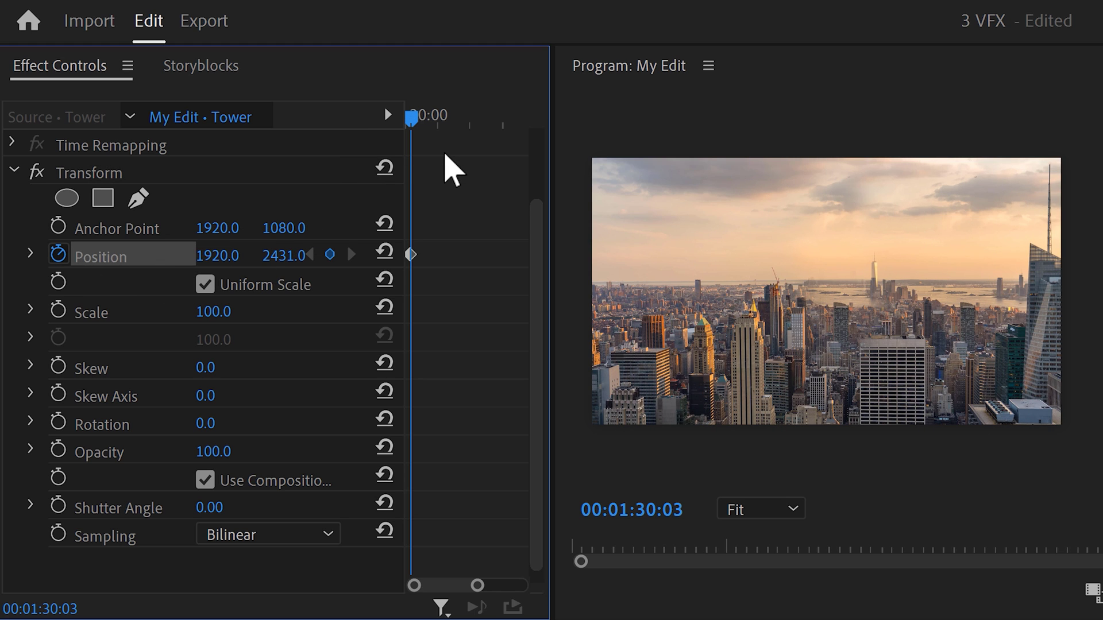
key("Right")
key("Right")
key("Right")
key("Right")
key("Right")
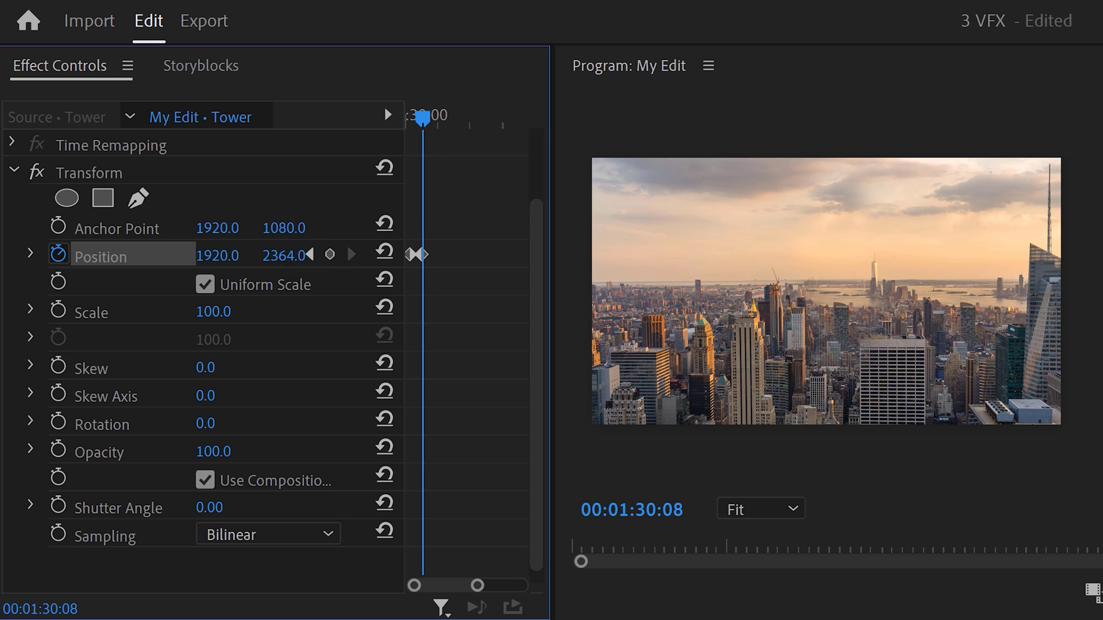
key("Right")
key("Right")
key("Right")
key("Right")
key("Right")
key("Right")
key("Right")
key("Right")
key("Right")
key("Right")
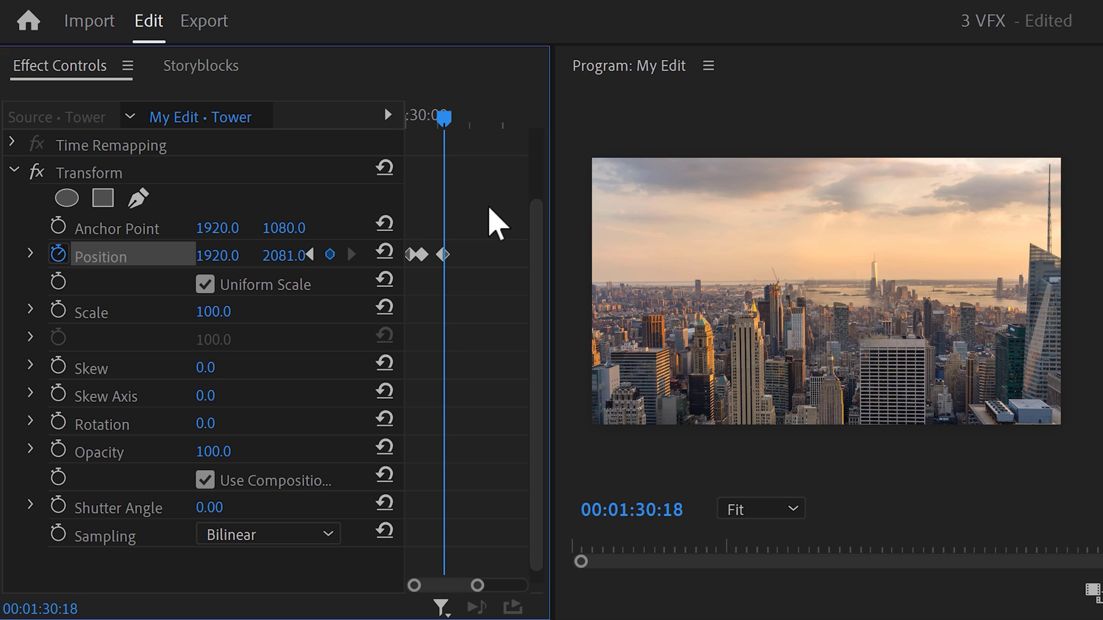
key("Right")
key("Right")
key("Right")
key("Right")
key("Right")
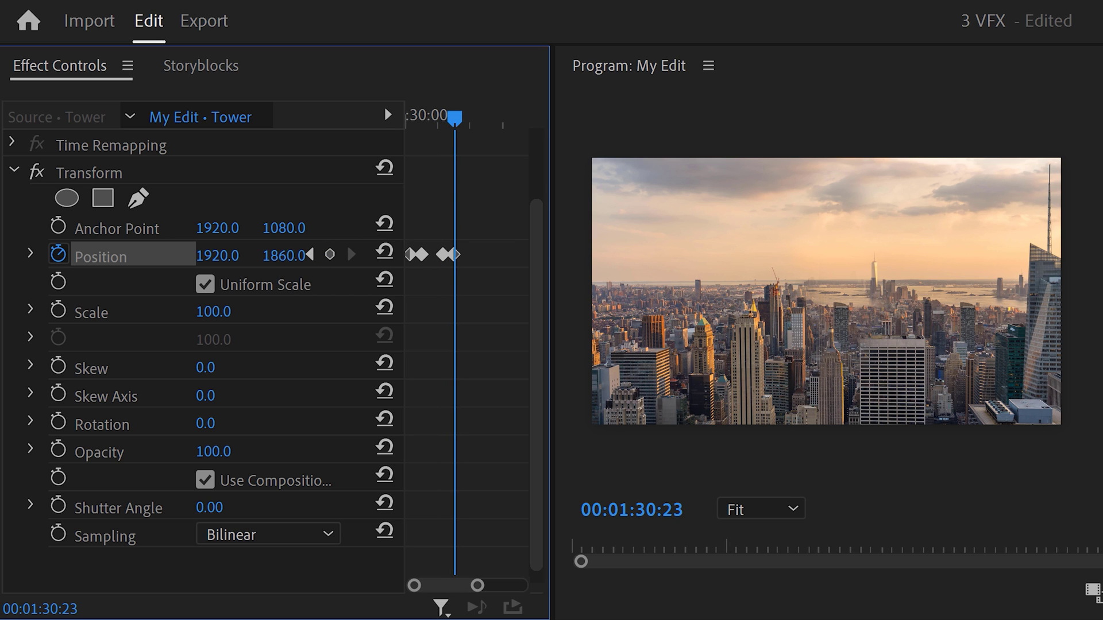
key("Right")
key("Right")
key("Right")
key("Right")
key("Right")
key("Right")
key("Right")
key("Right")
key("Right")
key("Right")
key("Right")
key("Right")
key("Right")
key("Right")
key("Right")
key("Right")
key("Right")
key("Right")
key("Right")
key("Right")
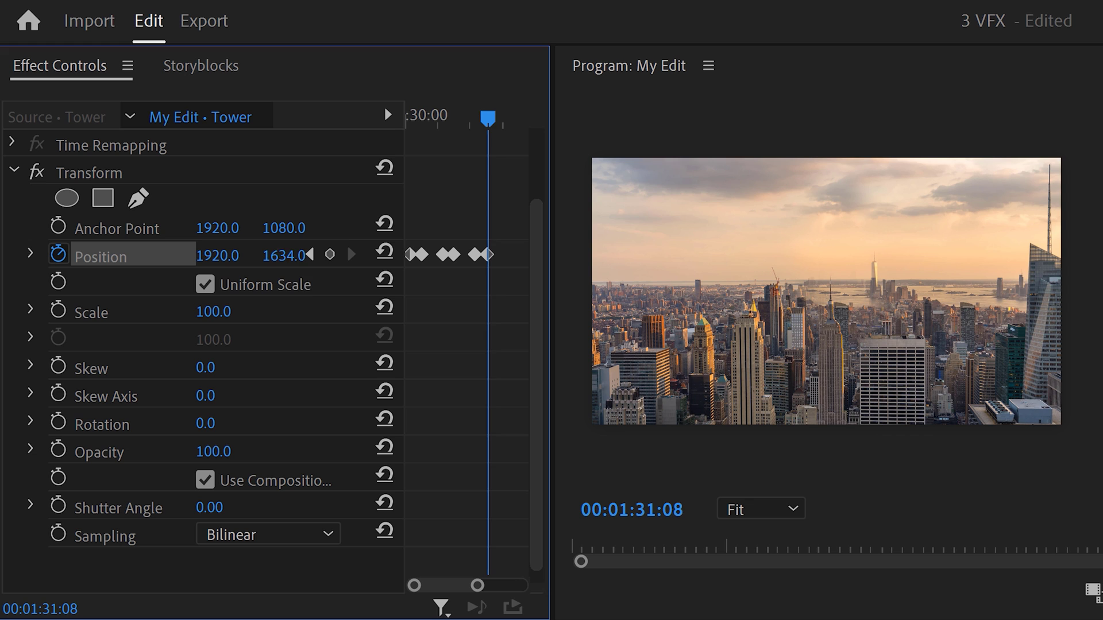
key("Right")
key("Right")
key("Right")
key("Right")
key("Right")
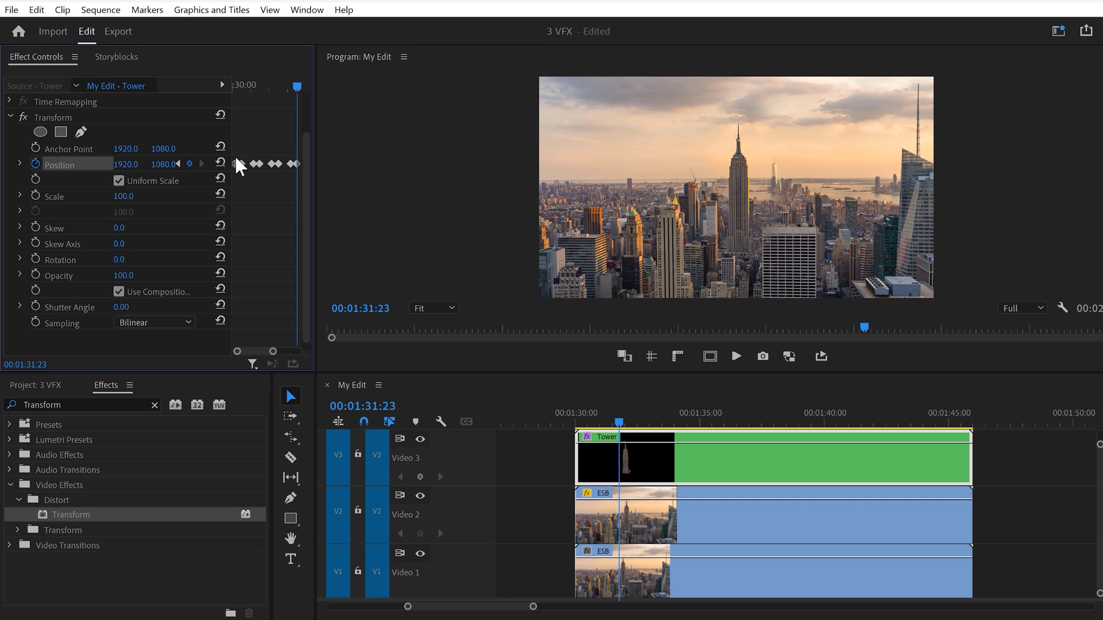
- Set the Tower's Position keyframes to Ease Out, then Ease In
right_click(235, 163)
mouse_move(345, 286)
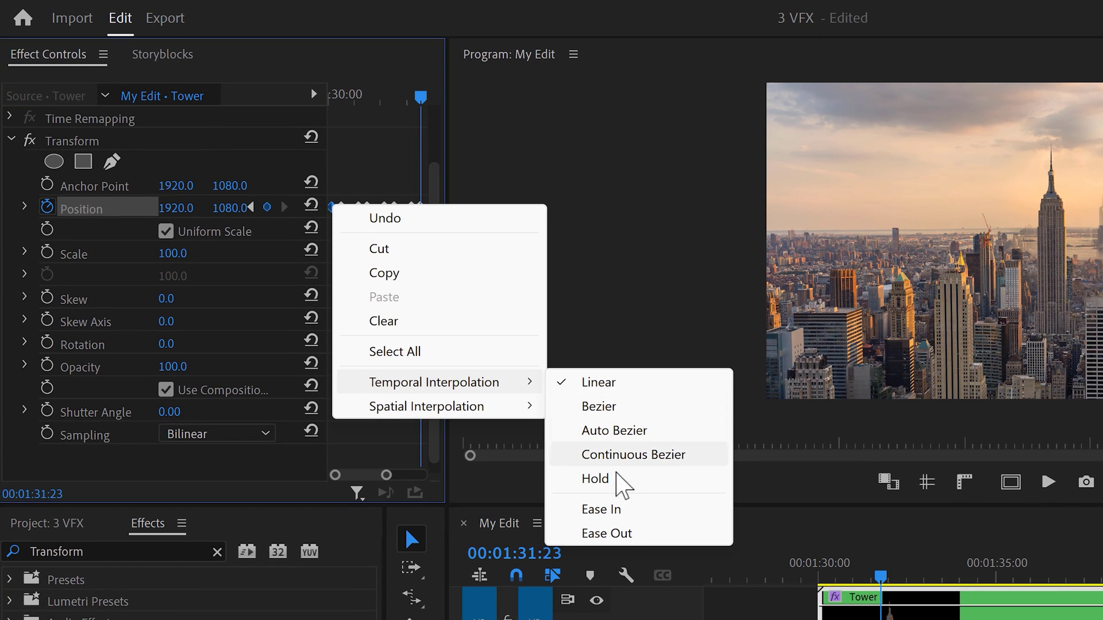
left_click(434, 393)
right_click(343, 208)
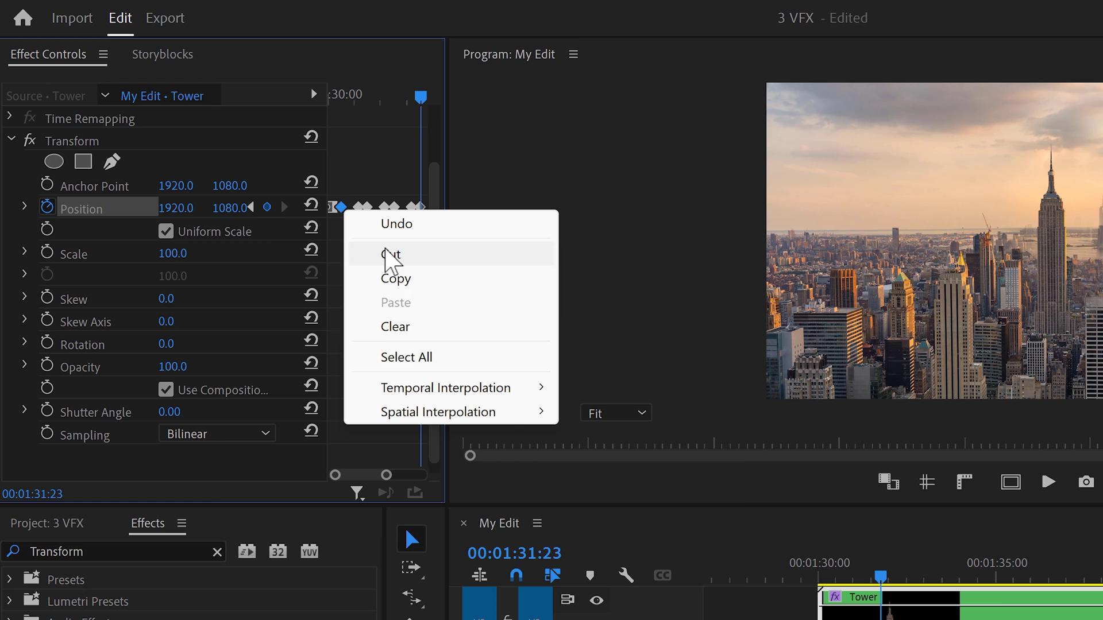
mouse_move(539, 388)
left_click(601, 515)
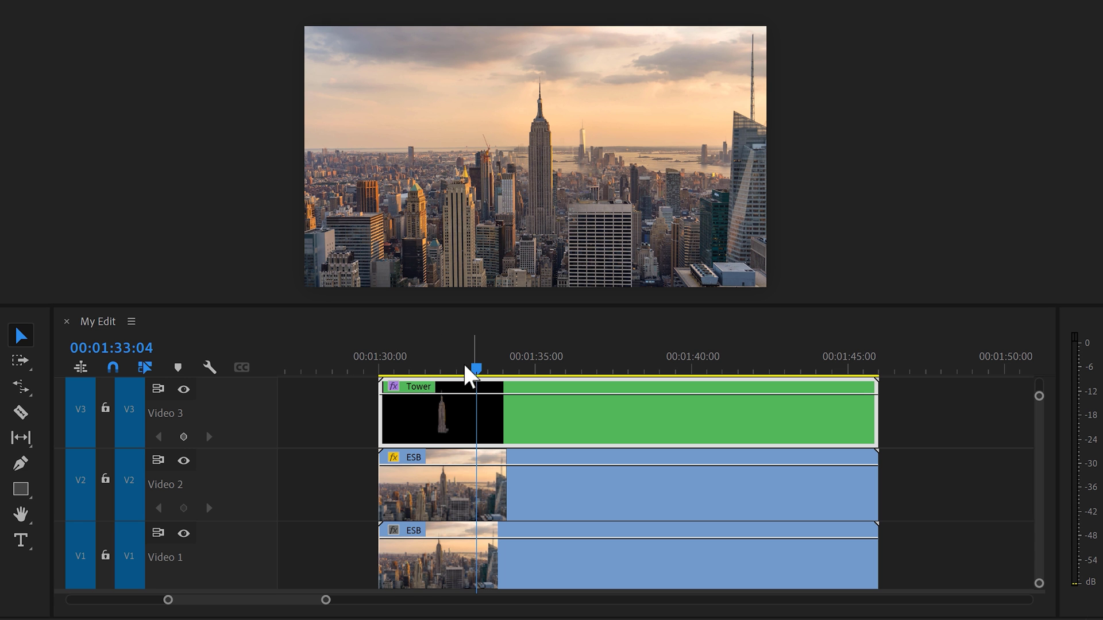
- Apply Crop to the Tower clip and raise its bottom edge to 19.7%
left_click_drag(473, 370, 443, 376)
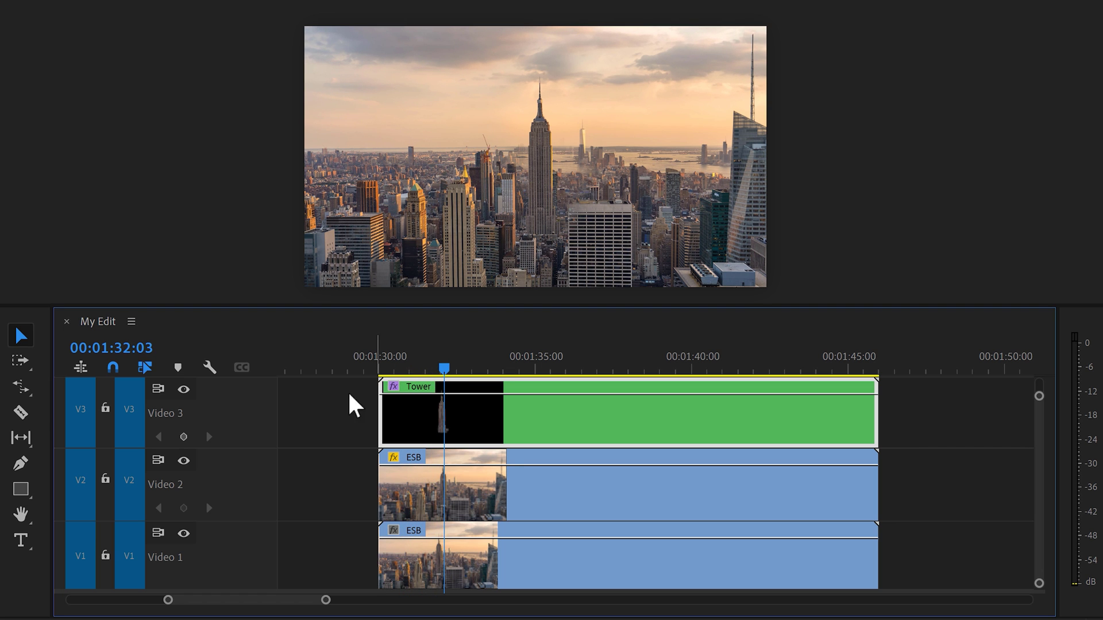
left_click_drag(209, 485, 661, 419)
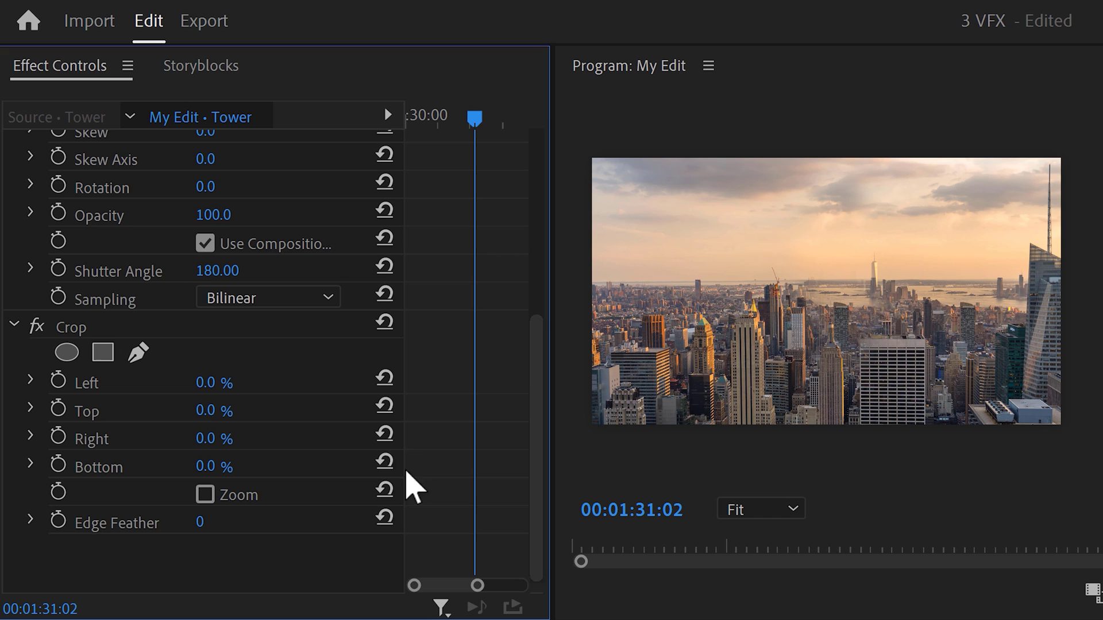
left_click(155, 329)
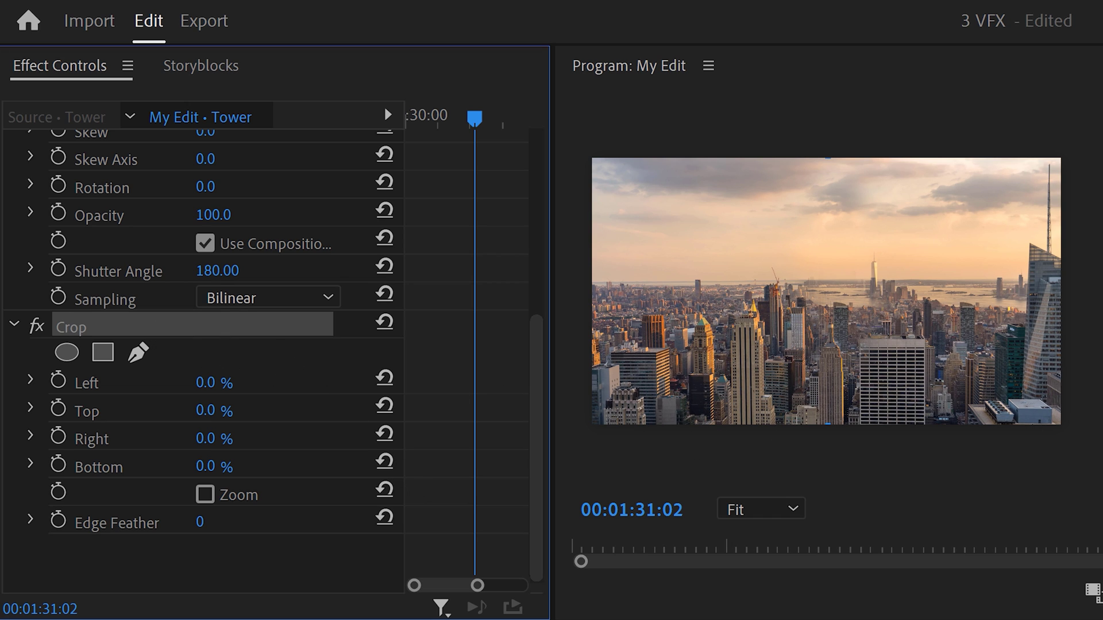
left_click(827, 423)
left_click_drag(829, 417, 826, 374)
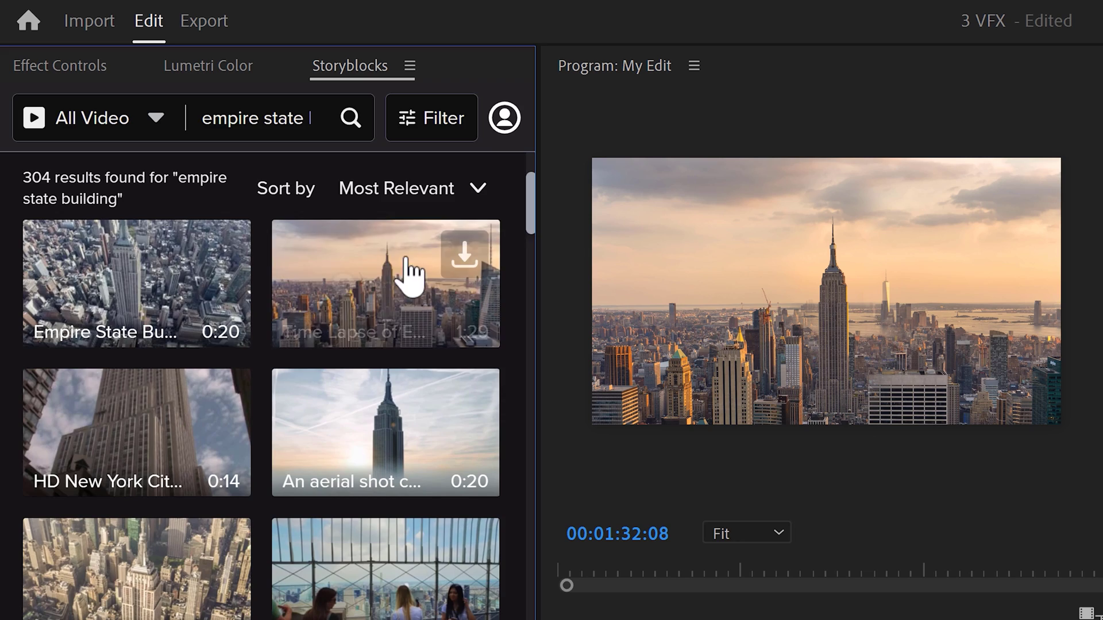
- Preview a skyline clip from the Storyblocks 'empire state building' results
left_click(402, 270)
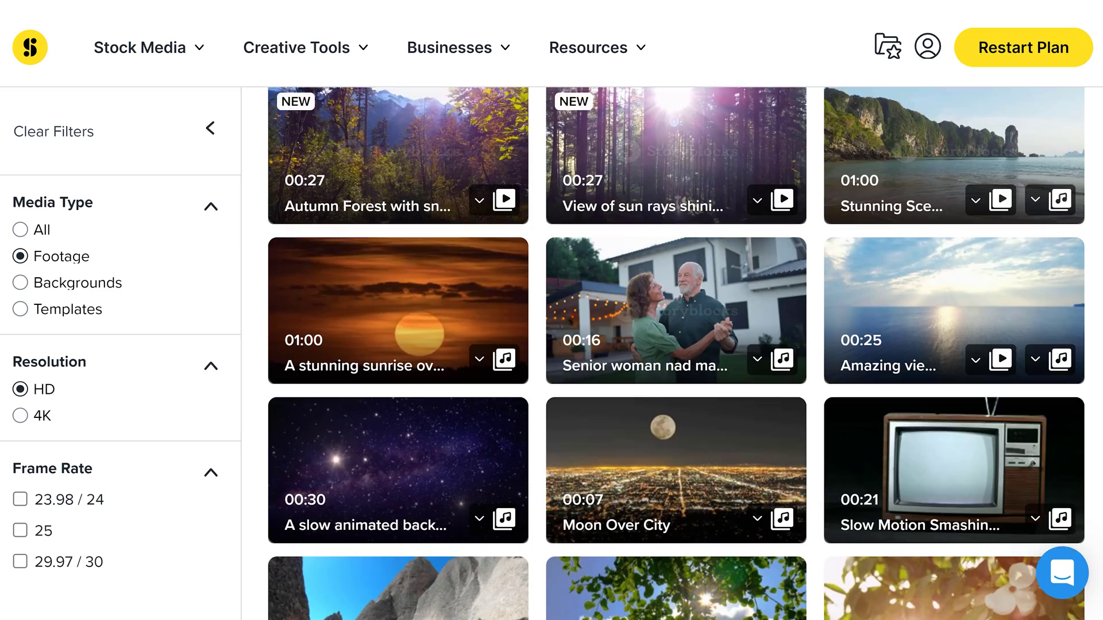
scroll(676, 353, "down", 4)
scroll(676, 353, "down", 3)
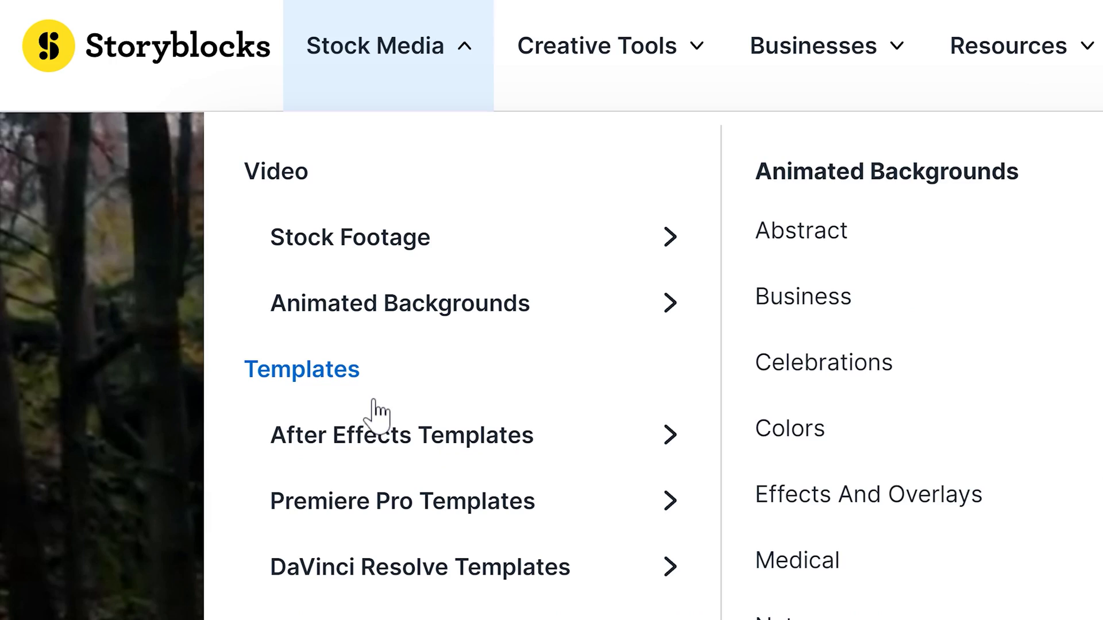
mouse_move(376, 443)
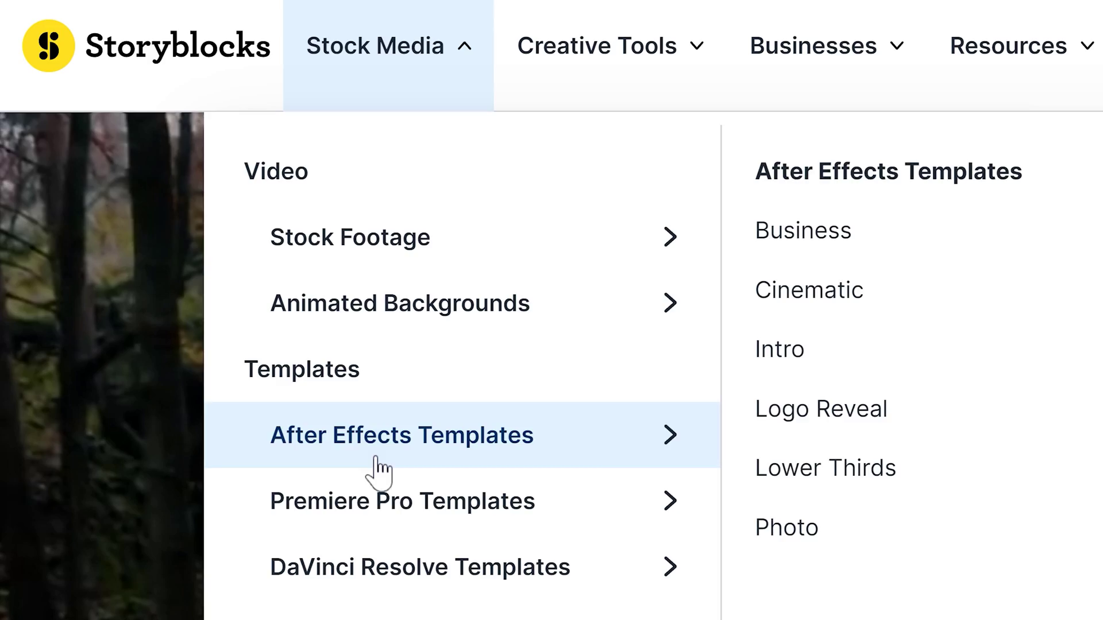
mouse_move(381, 503)
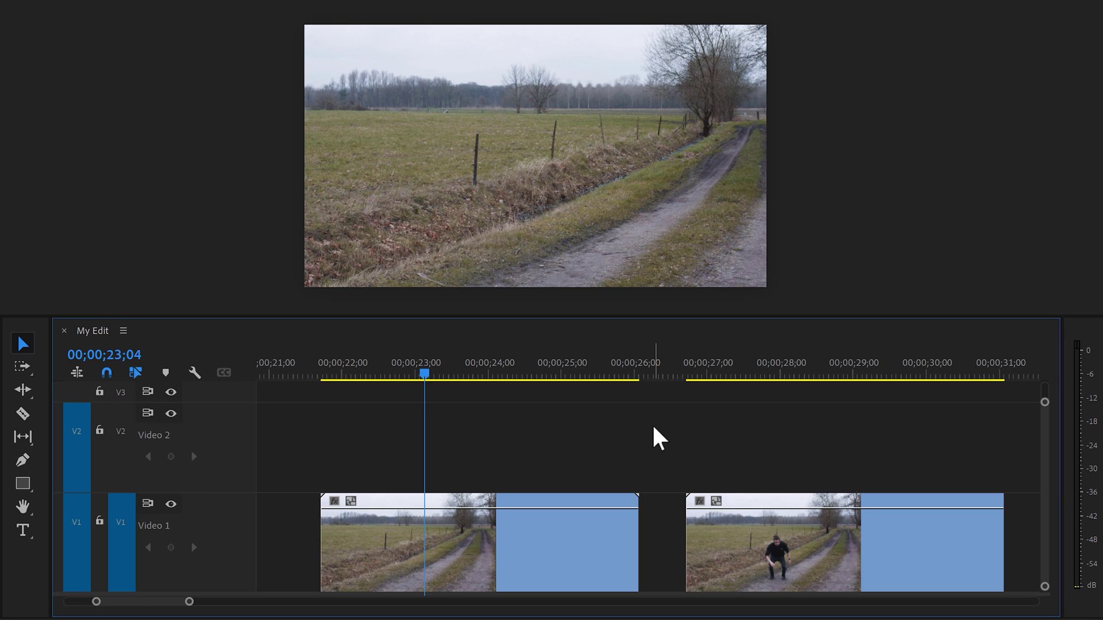
- Stack the crouching-man clip on Video 2 and split it at the jump frame
left_click_drag(747, 546, 402, 456)
left_click_drag(423, 376, 388, 385)
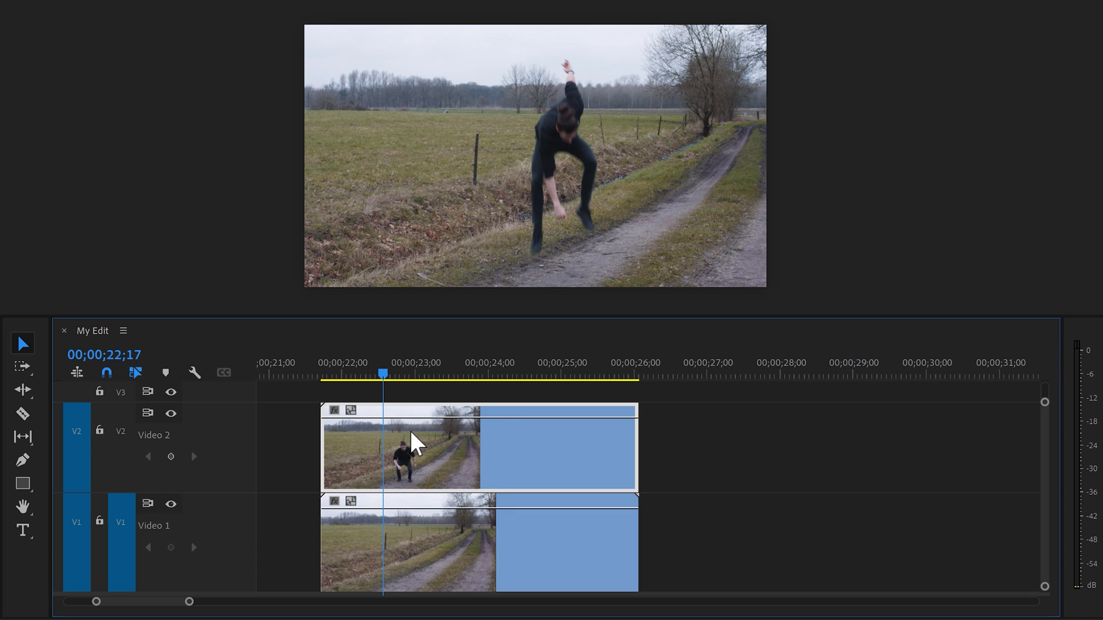
key("ctrl+k")
scroll(308, 460, "up", 5, "alt")
left_click_drag(418, 460, 360, 456)
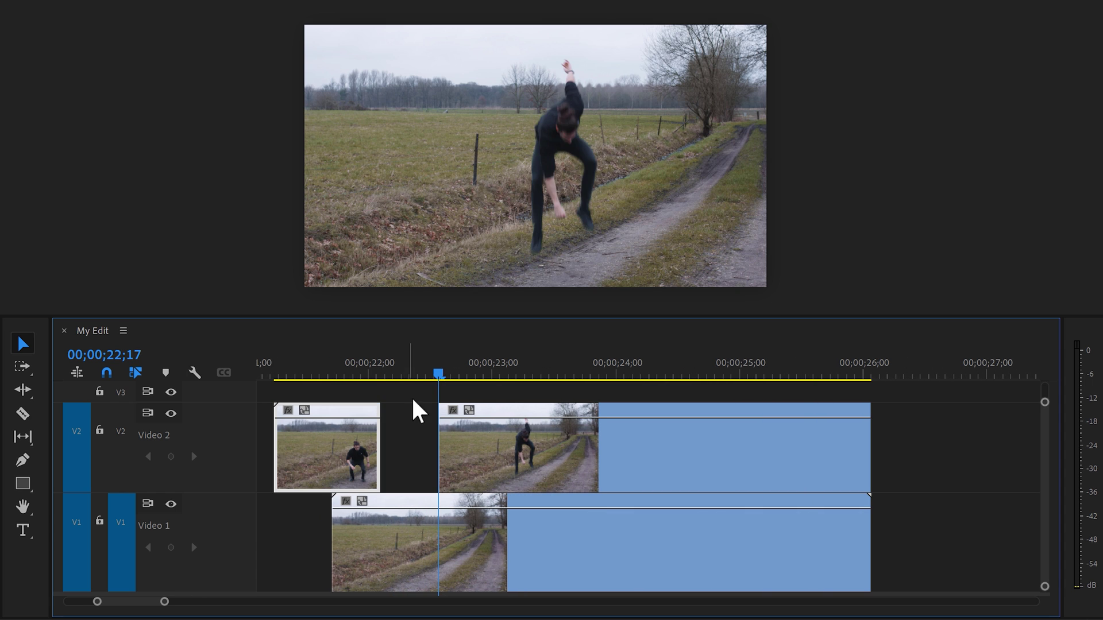
left_click(386, 377)
key("Left")
- Freeze the jumper with a frame hold, delete the leftover piece and extend the hold over the gap
right_click(430, 414)
left_click_drag(382, 420, 437, 418)
right_click(406, 455)
left_click(443, 376)
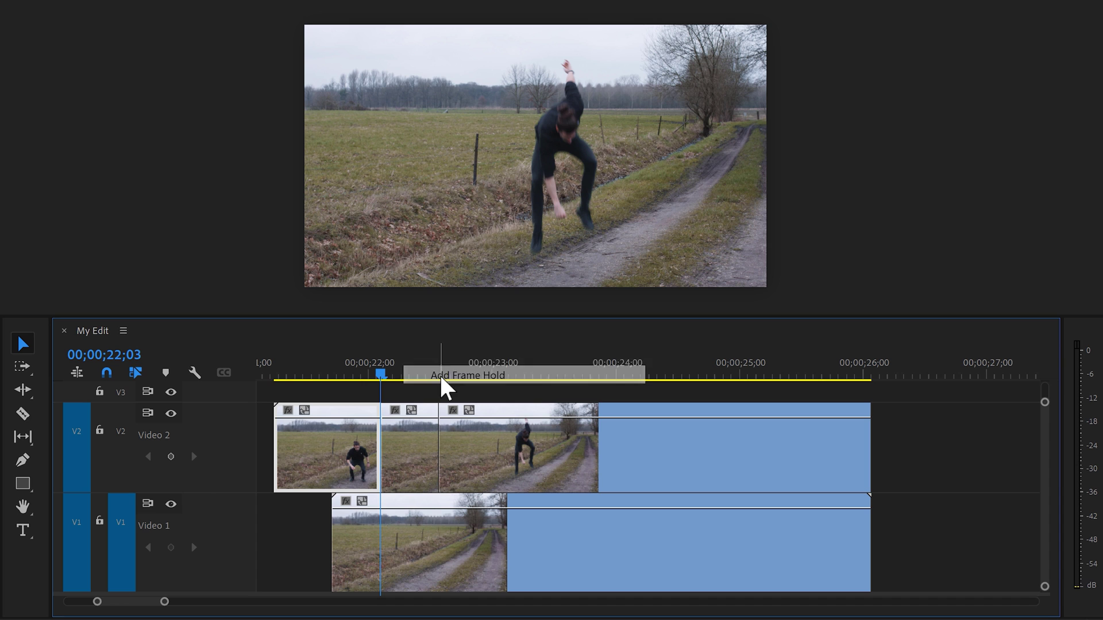
key("Delete")
left_click_drag(370, 449, 332, 450)
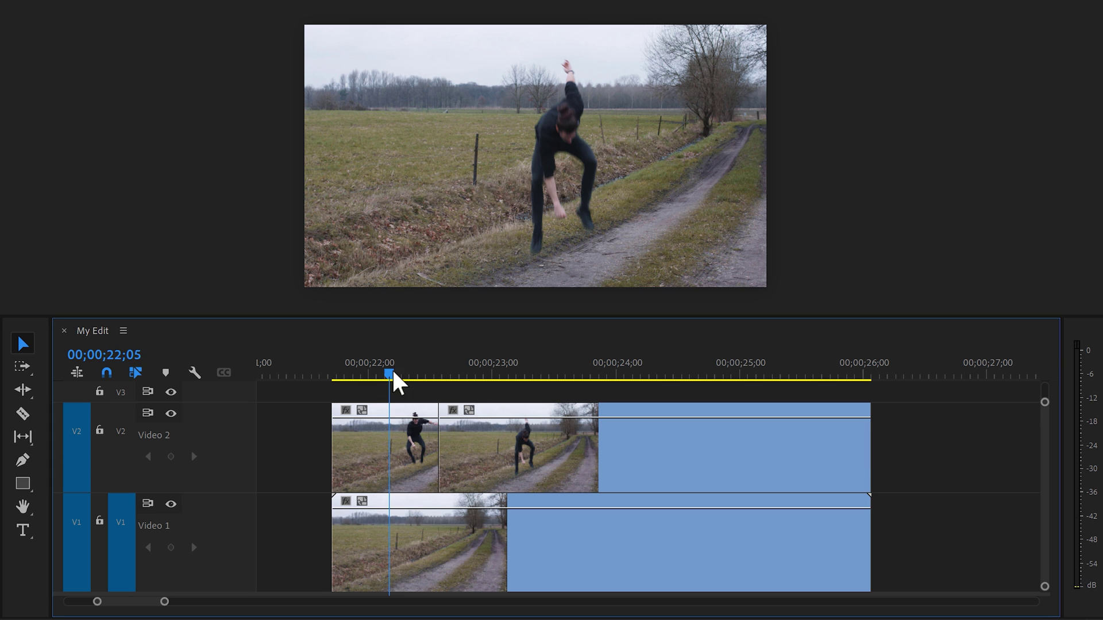
- Scrub the jump to check the freeze, then select the frozen clip at 22;07
left_click_drag(437, 372, 396, 374)
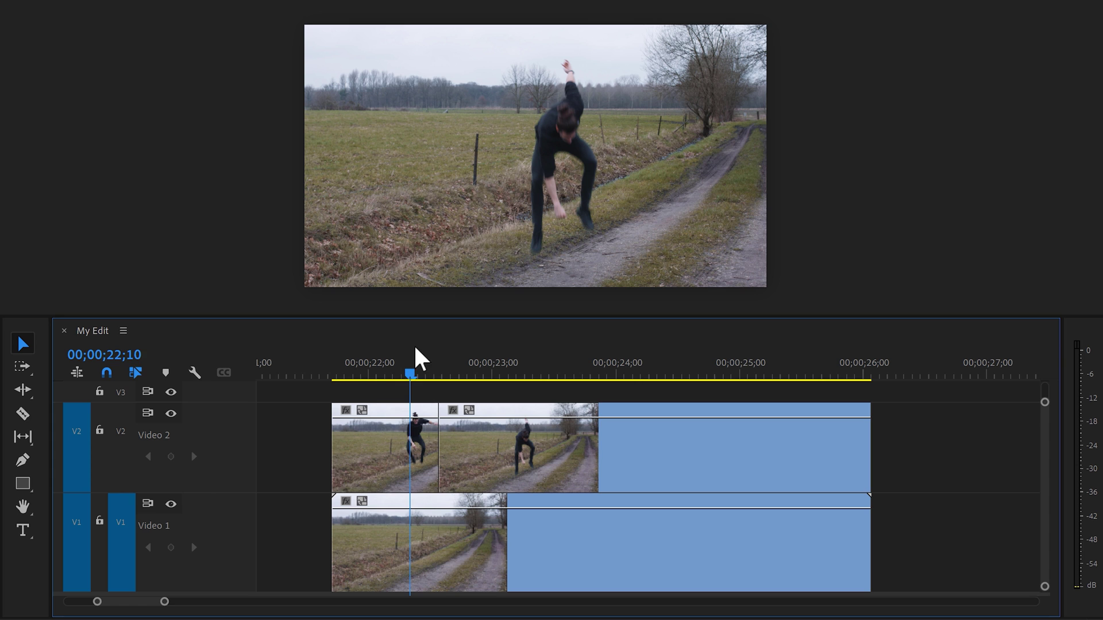
left_click(398, 374)
left_click(400, 426)
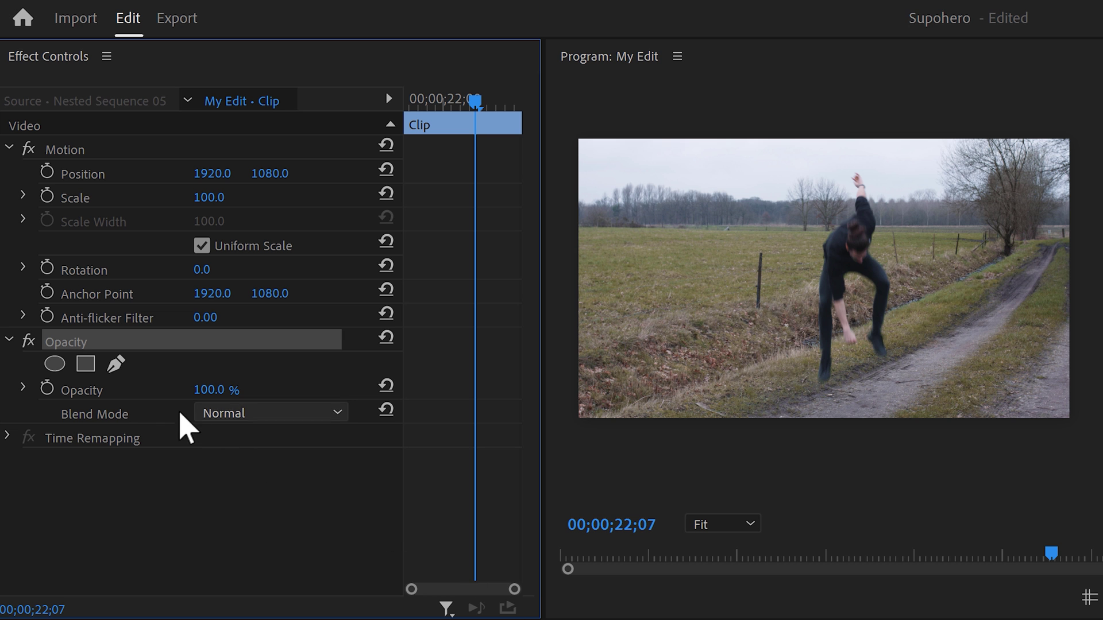
- Trace a closed opacity pen mask around the frozen jumper, then toggle Video 1 to check it
left_click(114, 364)
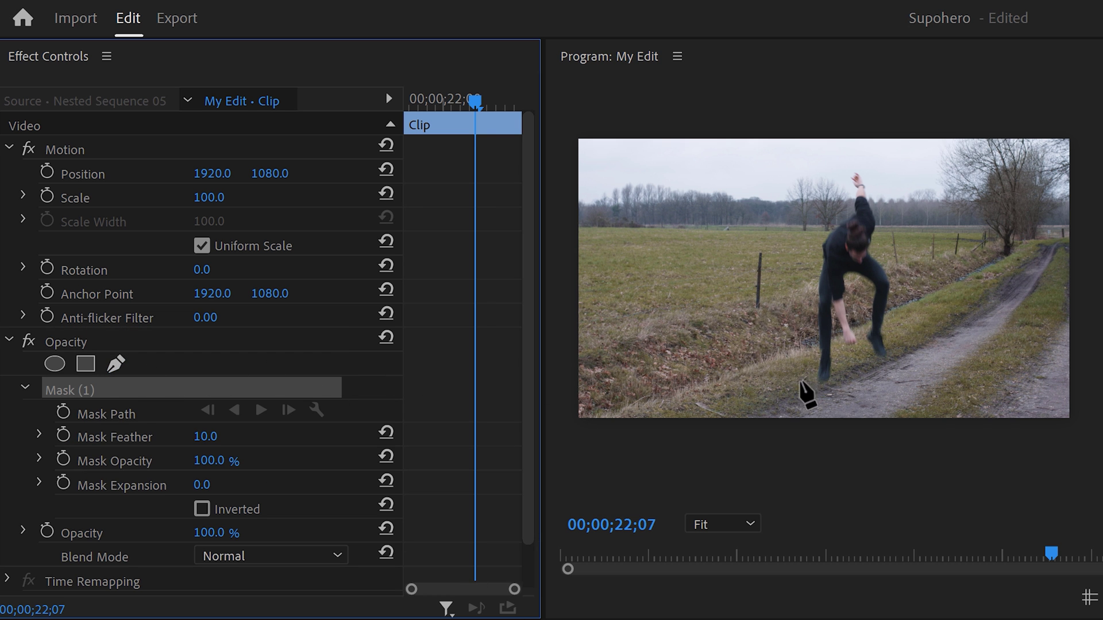
left_click(818, 377)
left_click(820, 350)
left_click(819, 311)
left_click(819, 287)
left_click(823, 261)
left_click(820, 248)
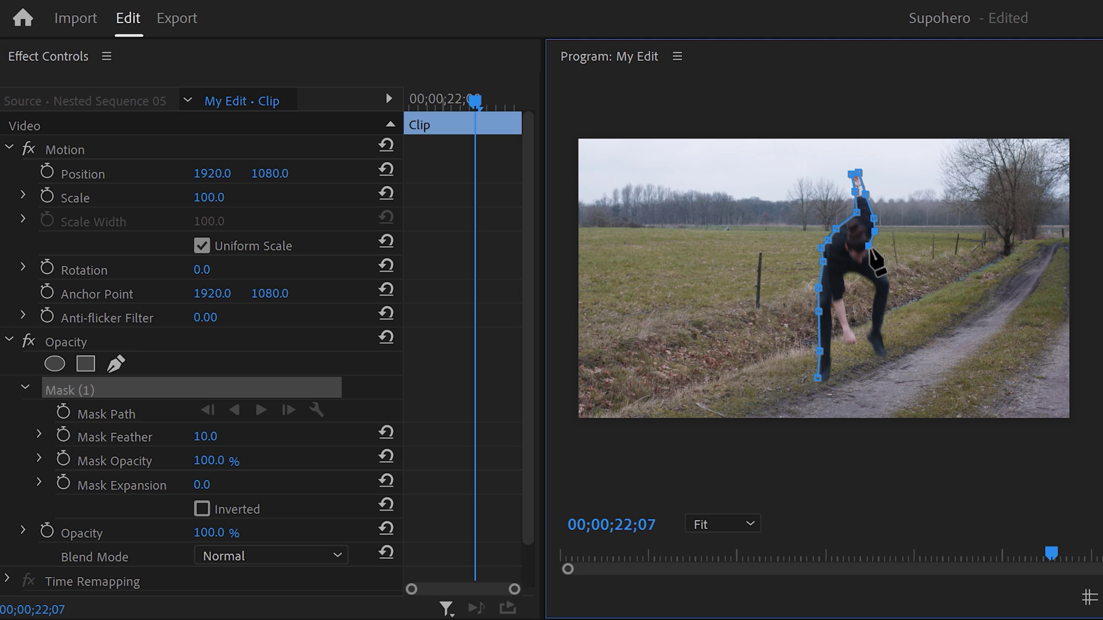
left_click(819, 378)
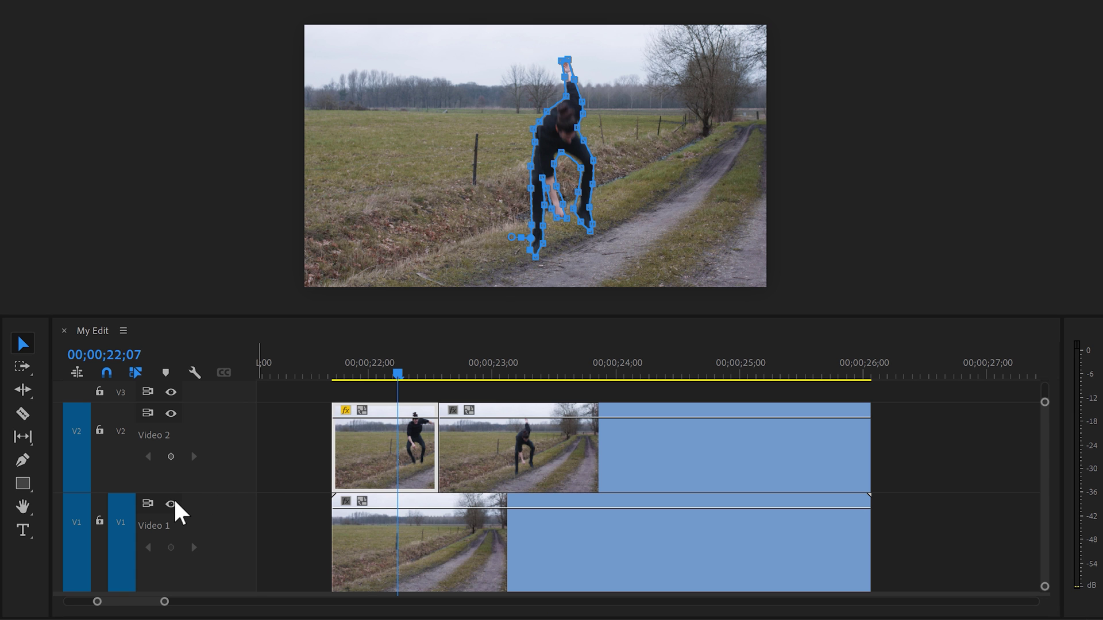
left_click(170, 504)
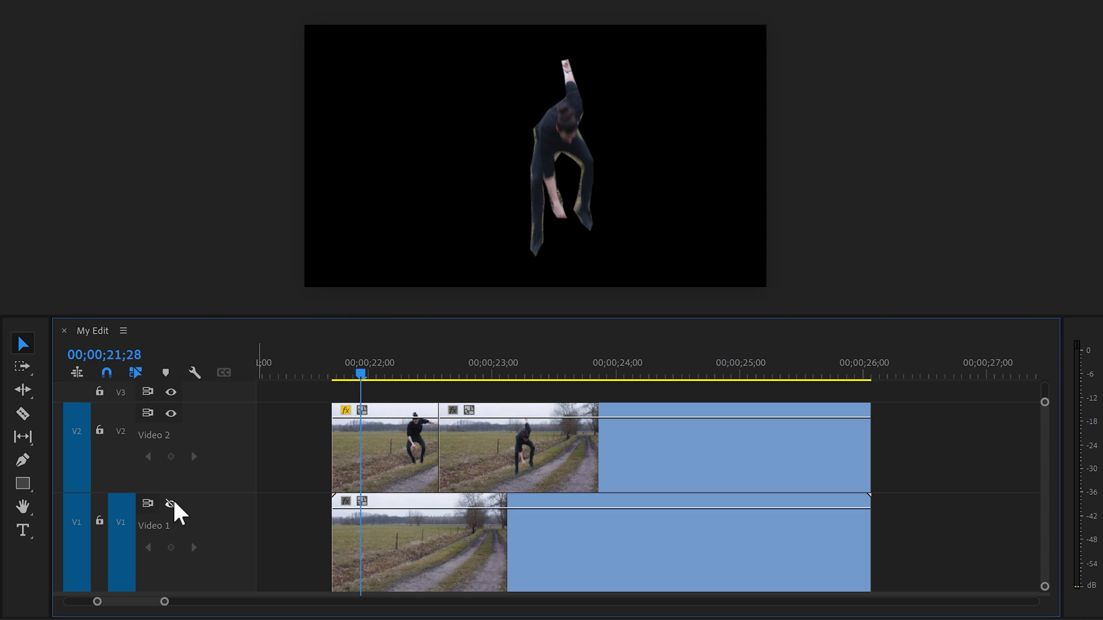
left_click(170, 504)
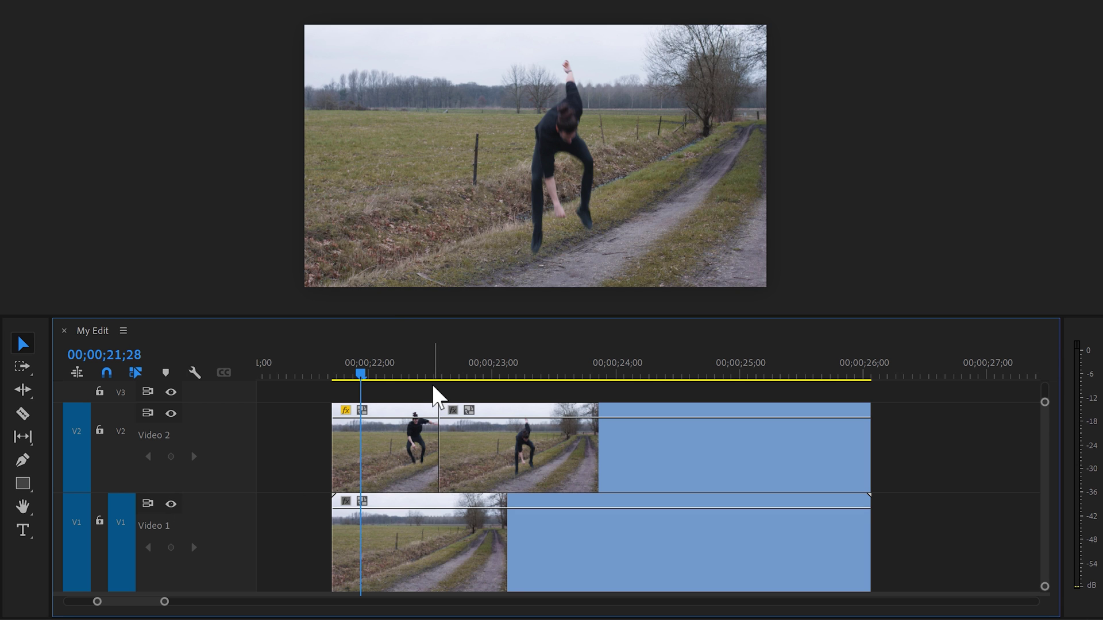
- Nest the masked jumper clip and apply the Transform effect to the nest
right_click(422, 421)
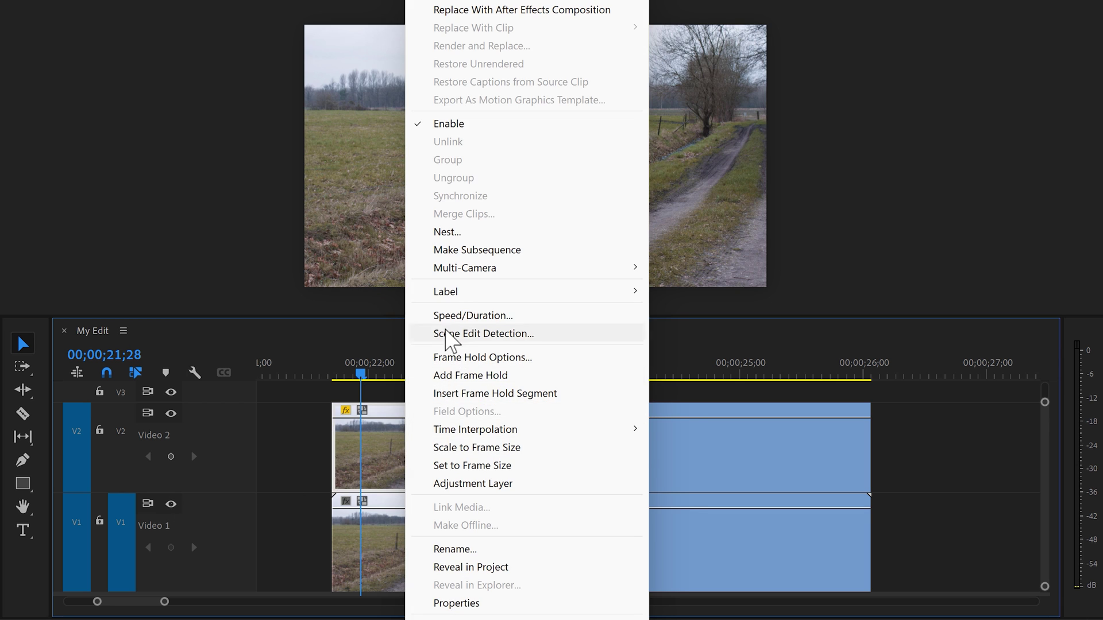
left_click(425, 253)
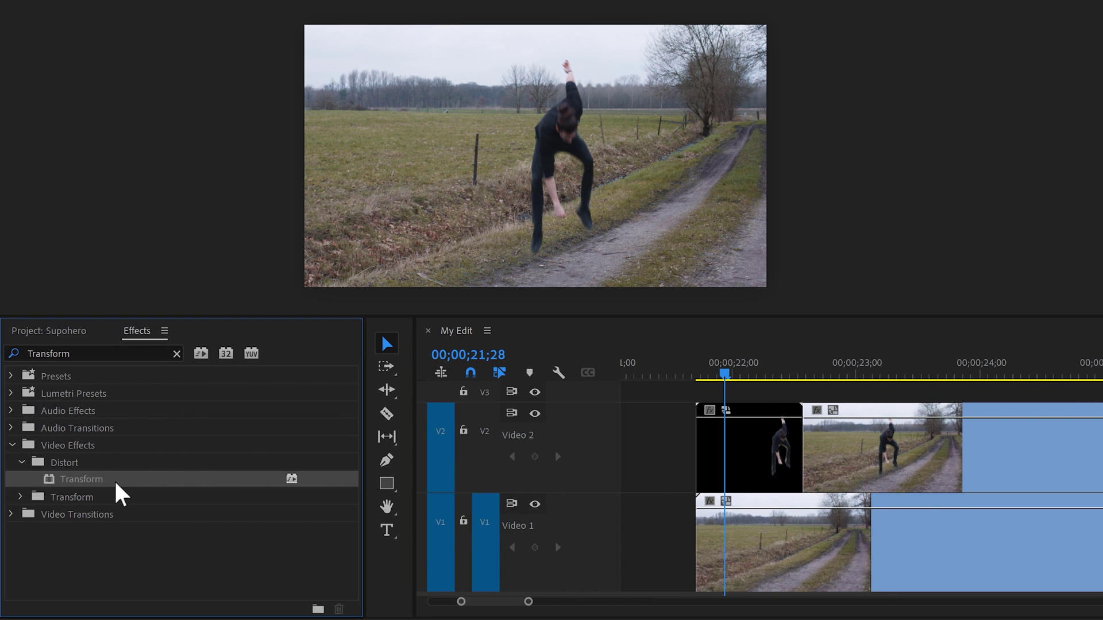
left_click_drag(119, 483, 571, 454)
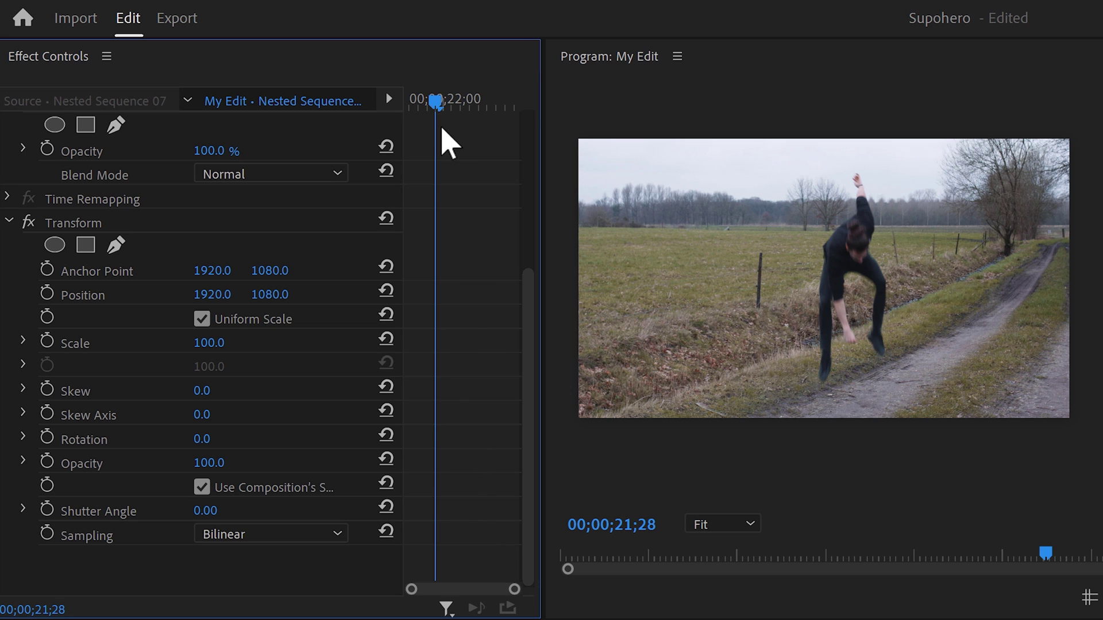
- Keyframe Position and Scale at 22;16, then at 22;06 set Scale 76 and Position Y -801
left_click_drag(440, 121, 516, 102)
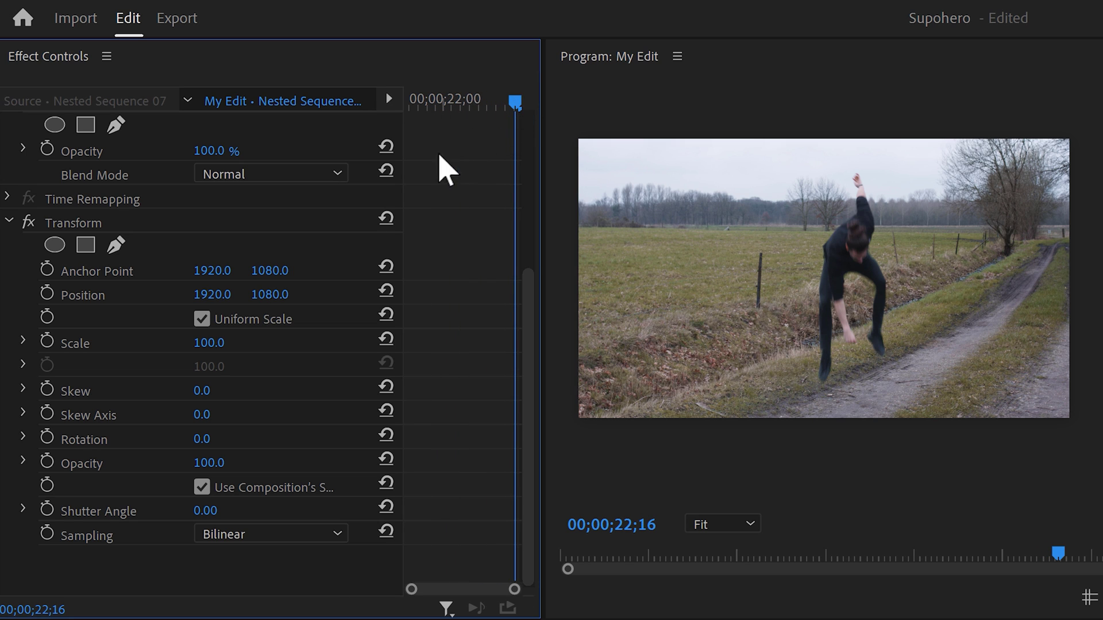
left_click(47, 293)
left_click(47, 341)
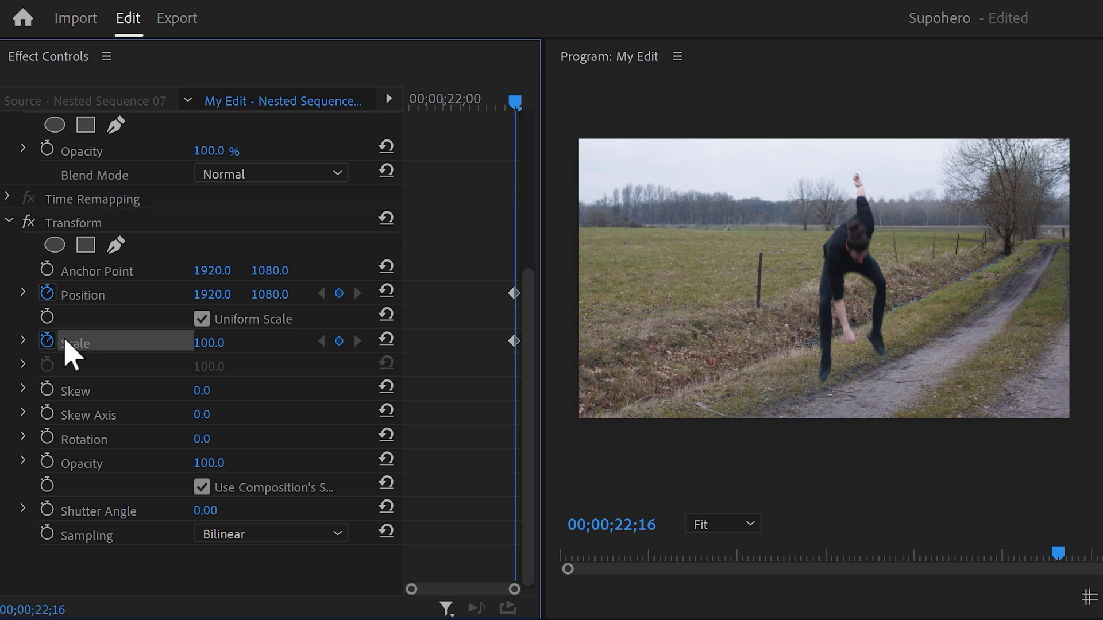
left_click_drag(513, 104, 470, 106)
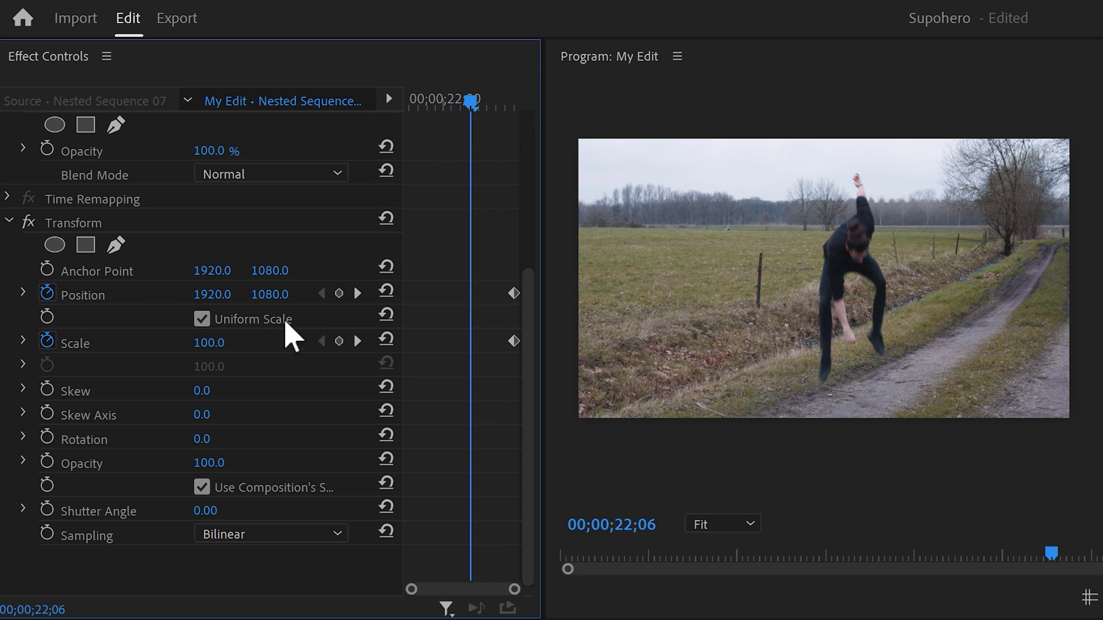
left_click_drag(205, 343, 193, 343)
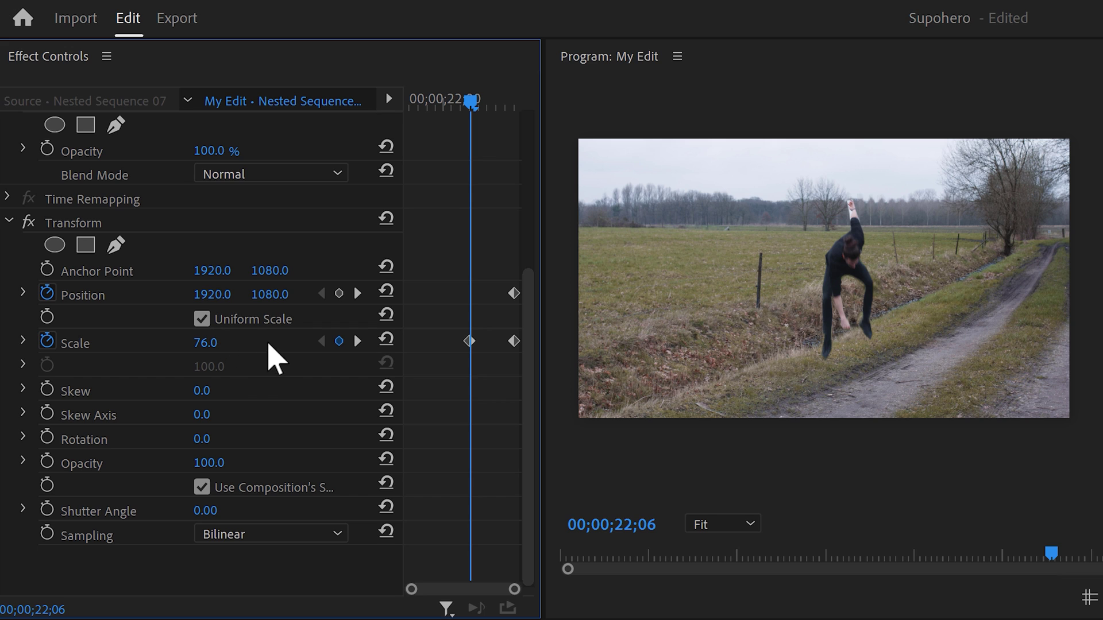
mouse_move(270, 294)
left_mouse_down()
mouse_move(255, 294)
mouse_move(277, 301)
left_mouse_up()
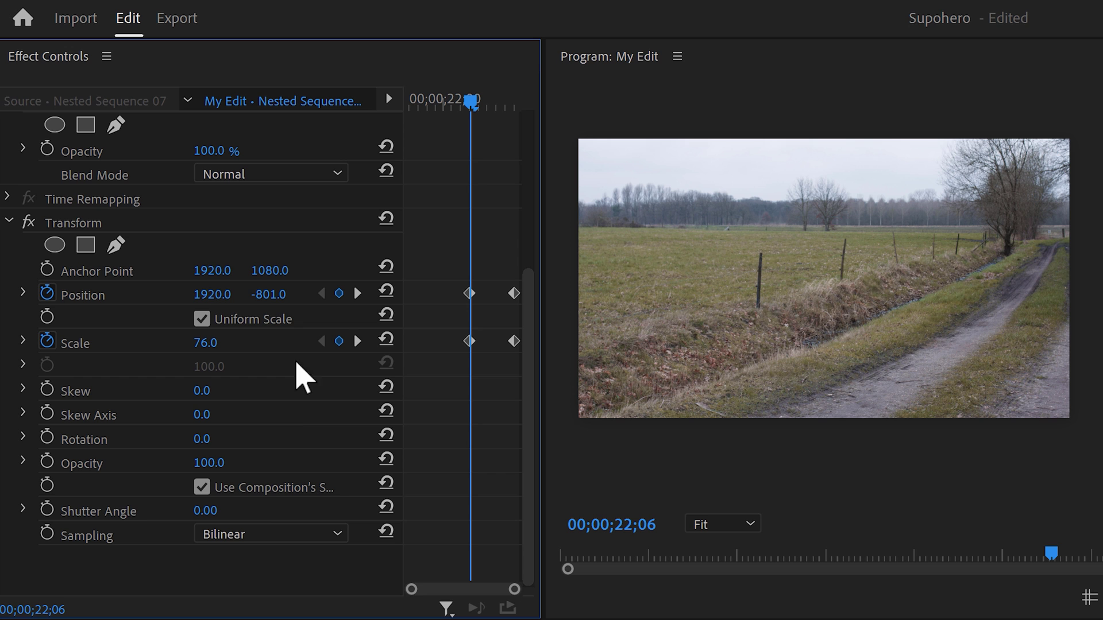
left_click(214, 510)
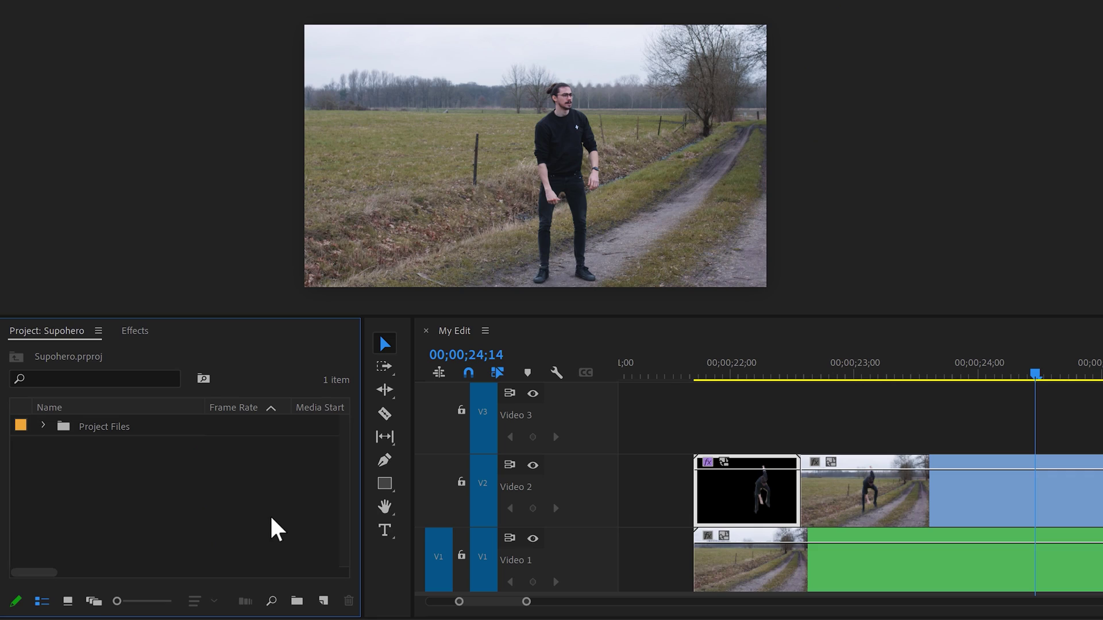
- Put a new adjustment layer on Video 3, add Transform, and set its Scale to 105
left_click(324, 600)
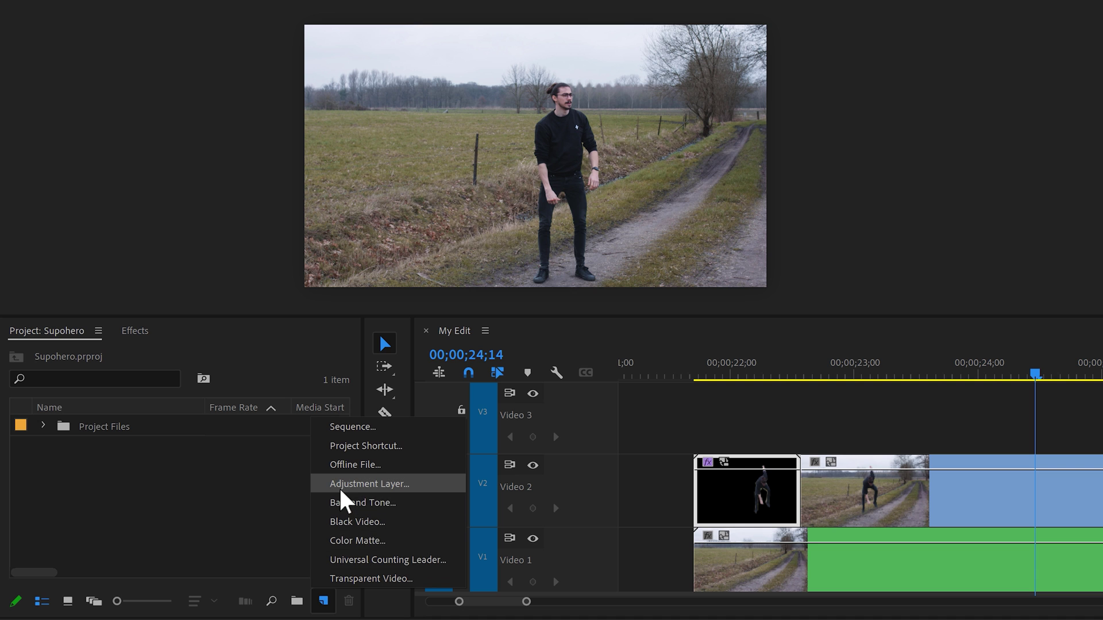
left_click(368, 484)
left_click_drag(156, 424, 435, 413)
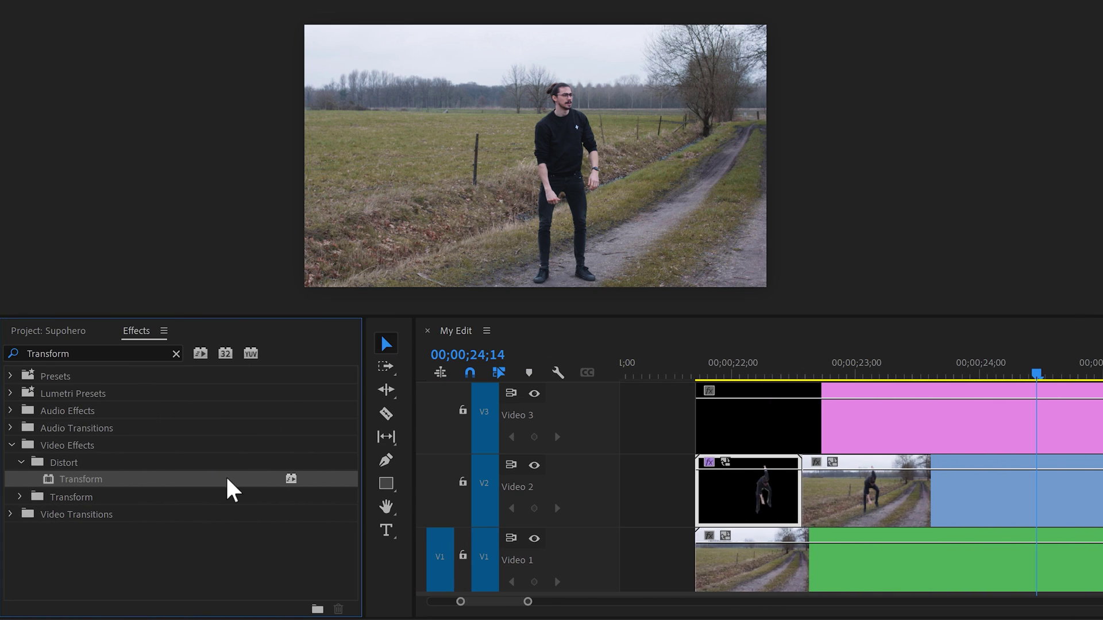
left_click_drag(233, 489, 415, 428)
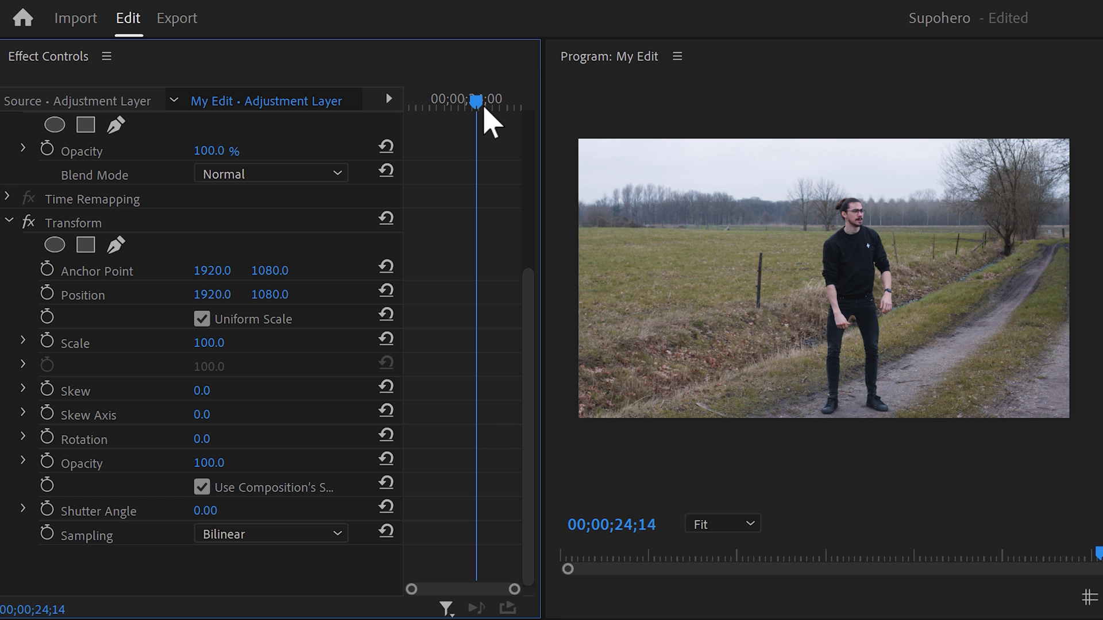
left_click_drag(484, 112, 419, 108)
left_click(233, 342)
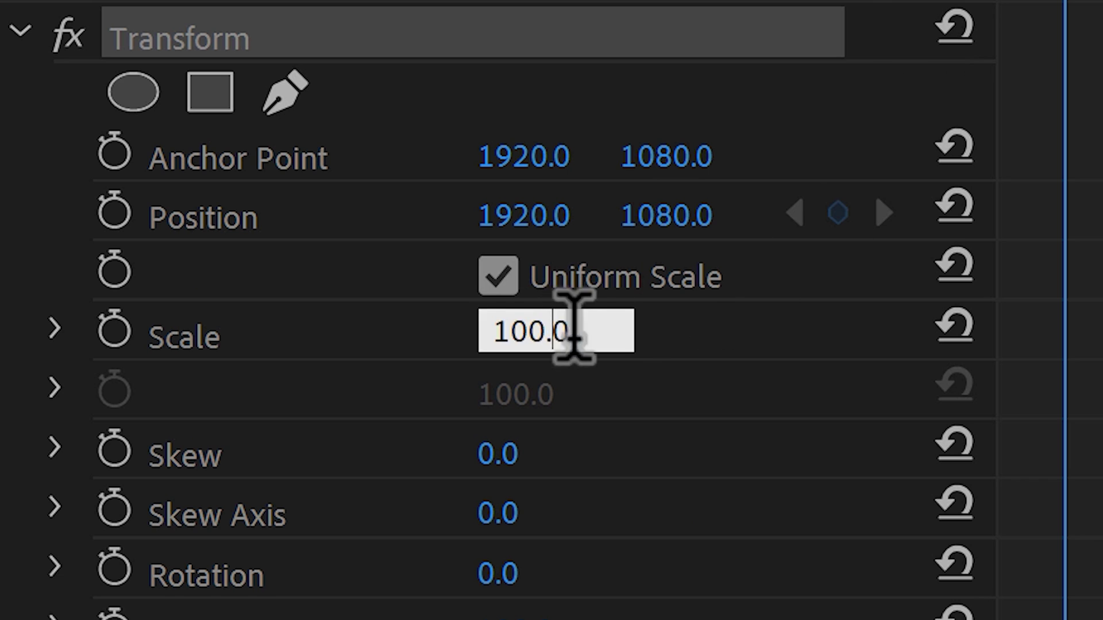
double_click(574, 331)
type("105")
key("Return")
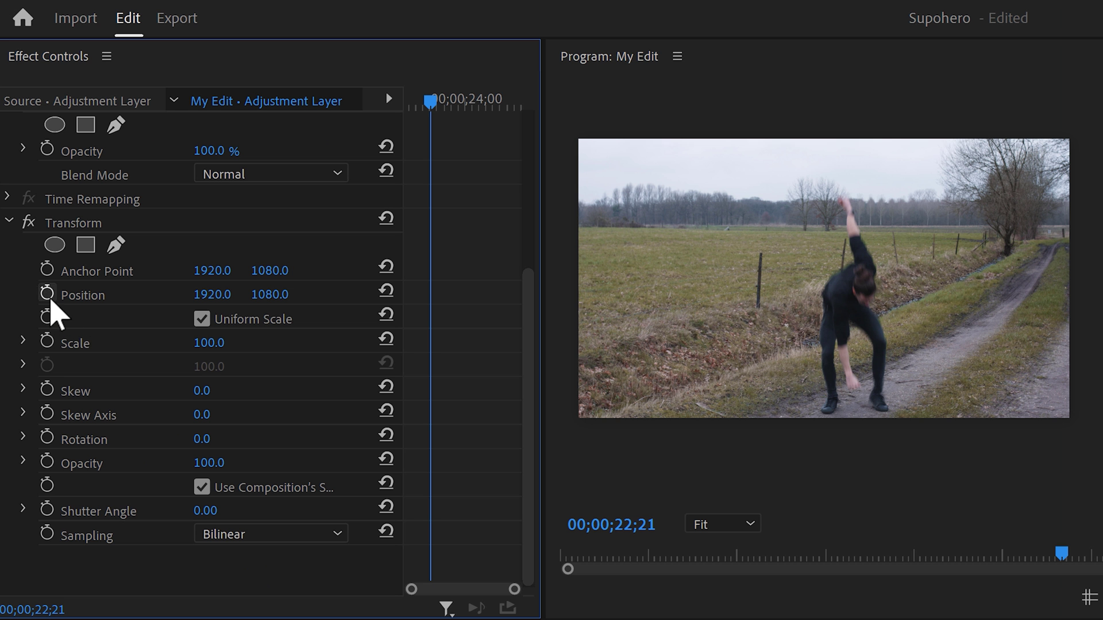
- Keyframe the adjustment layer's position frame by frame through the landing and apply the A - Heavy Shake preset
left_click(114, 212)
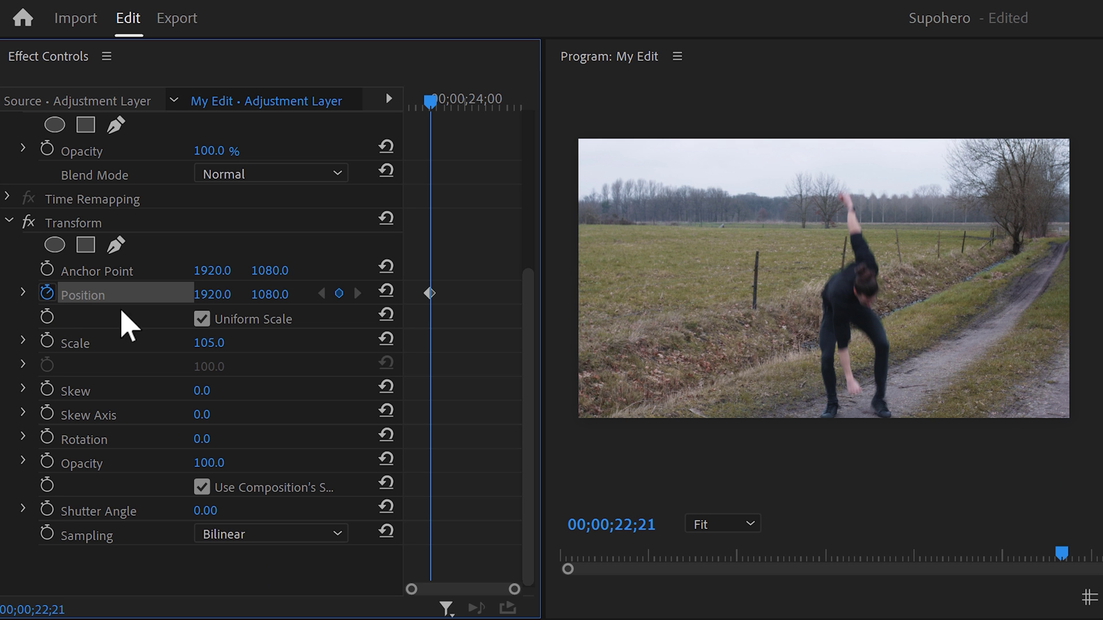
mouse_move(270, 295)
left_mouse_down()
mouse_move(293, 294)
mouse_move(283, 294)
left_mouse_up()
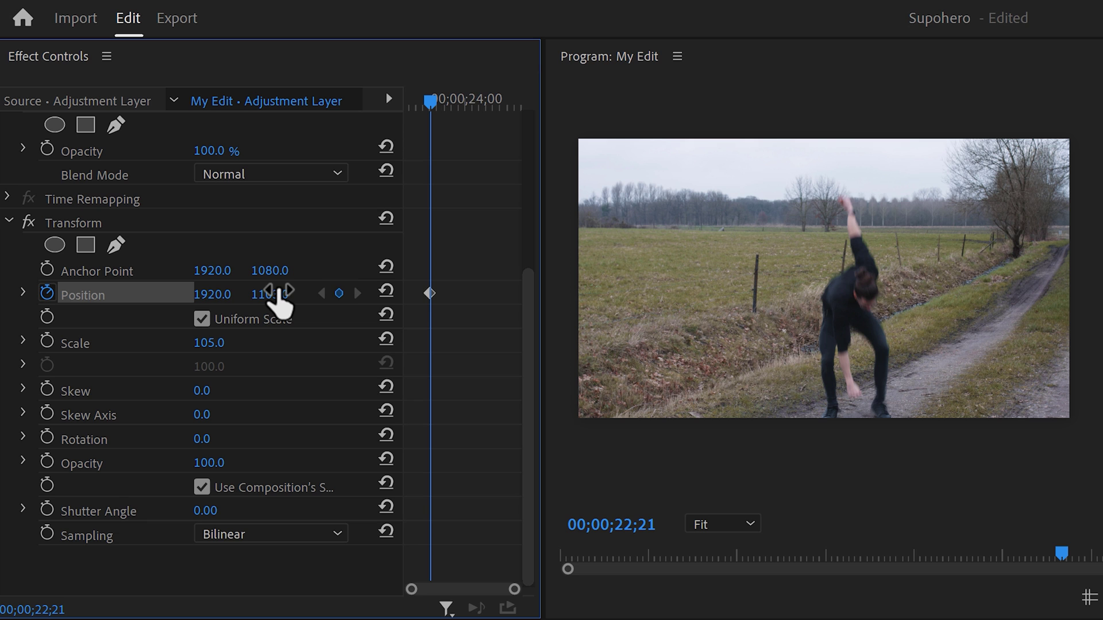
key("Right")
left_click_drag(212, 294, 186, 294)
key("Right")
key("Right")
key("Right")
key("Right")
key("Right")
key("Right")
key("Right")
key("Right")
key("Right")
key("Right")
key("Right")
key("Right")
key("Right")
key("Right")
key("Right")
key("Right")
key("Right")
key("Right")
key("Right")
key("Right")
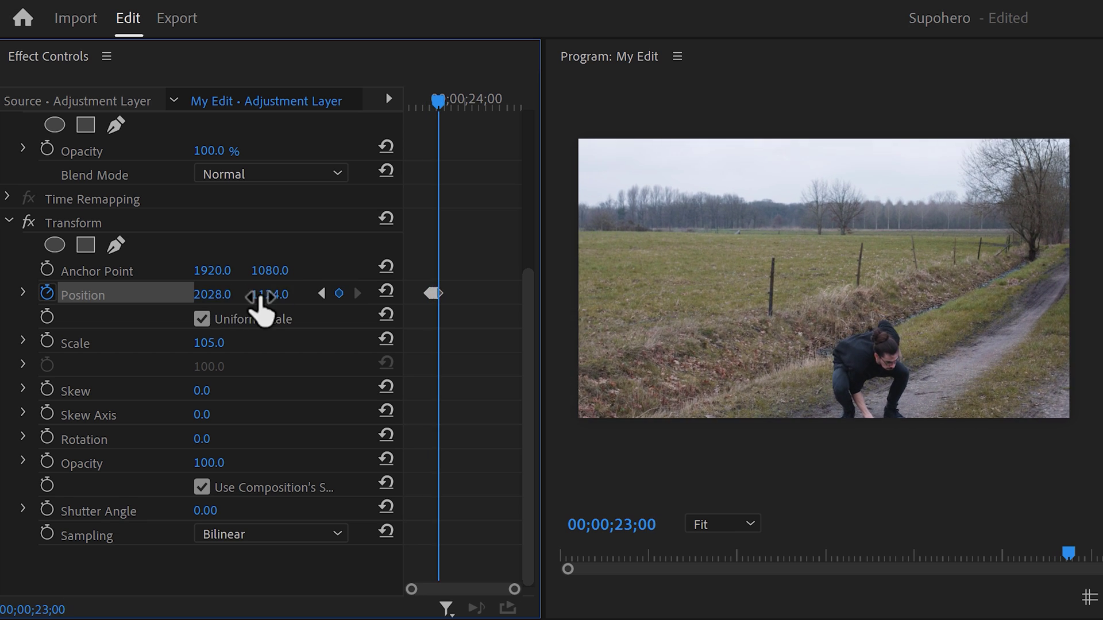
left_click_drag(264, 293, 259, 295)
key("Right")
key("Right")
key("Right")
key("Right")
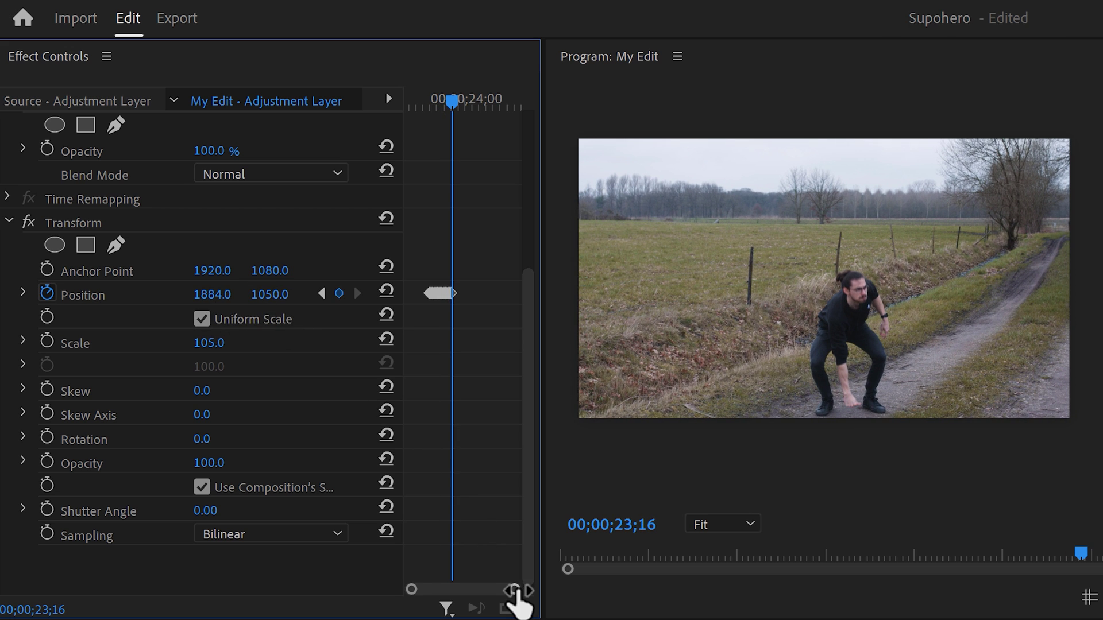
left_click_drag(514, 592, 498, 591)
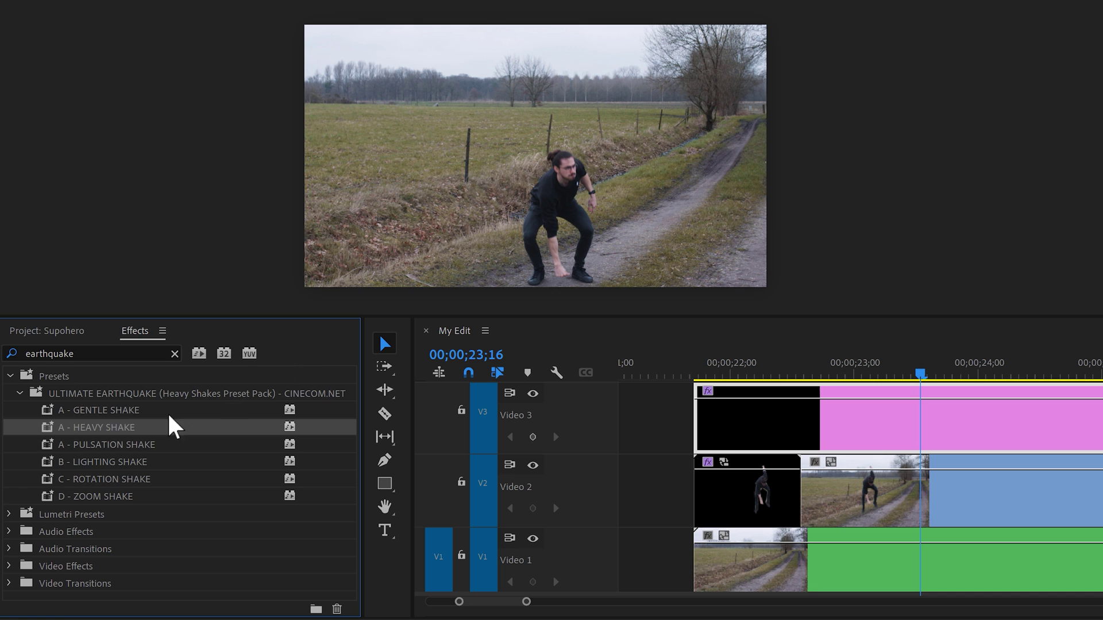
left_click_drag(173, 428, 376, 427)
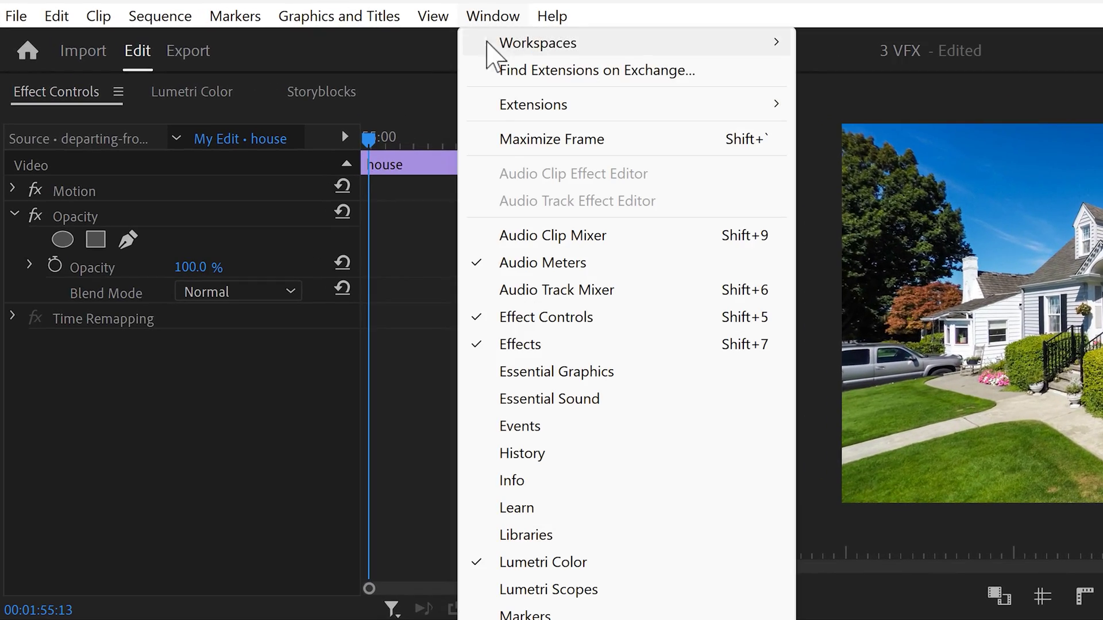
- In Lumetri, cool the temperature, lower saturation, and set Exposure -3.0, Contrast 100, Highlights 38.1, Shadows -35.6
left_click(539, 562)
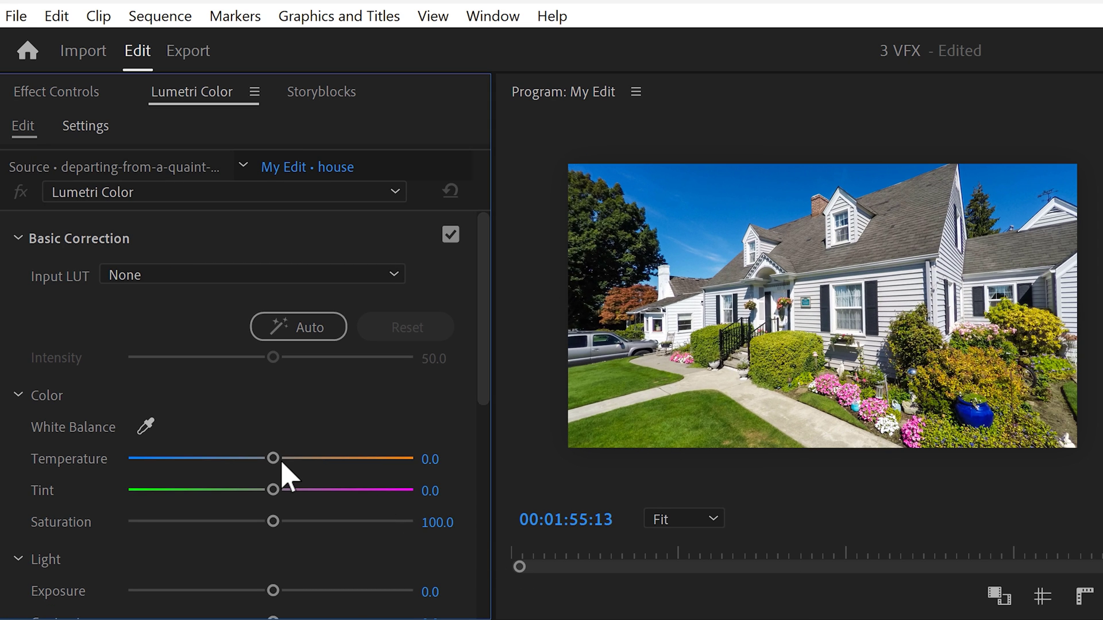
left_click_drag(275, 462, 250, 467)
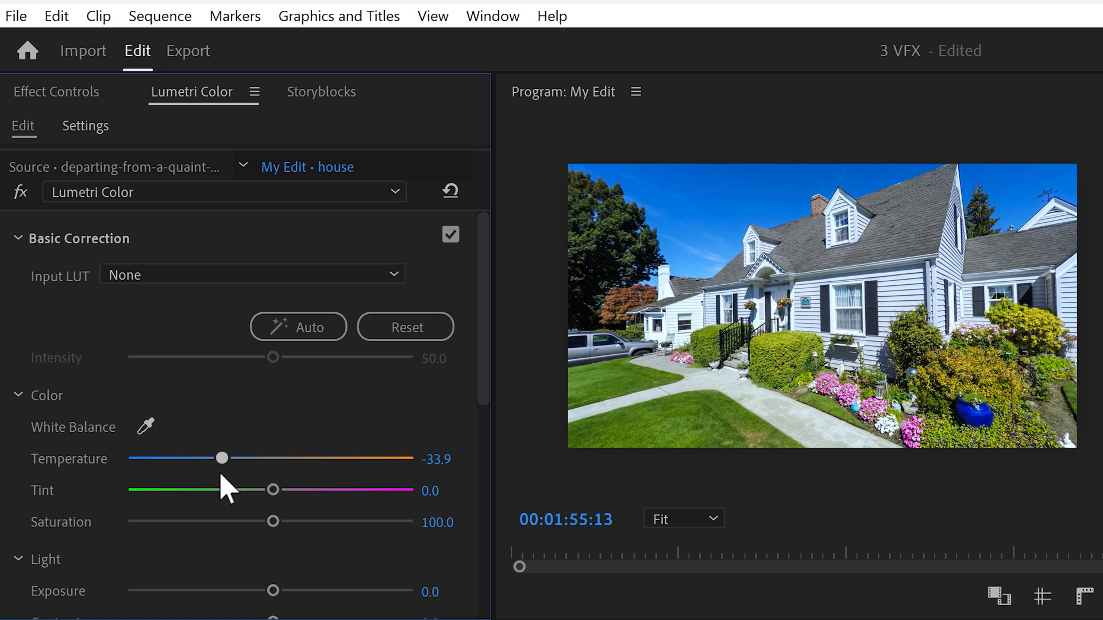
left_click_drag(272, 521, 251, 522)
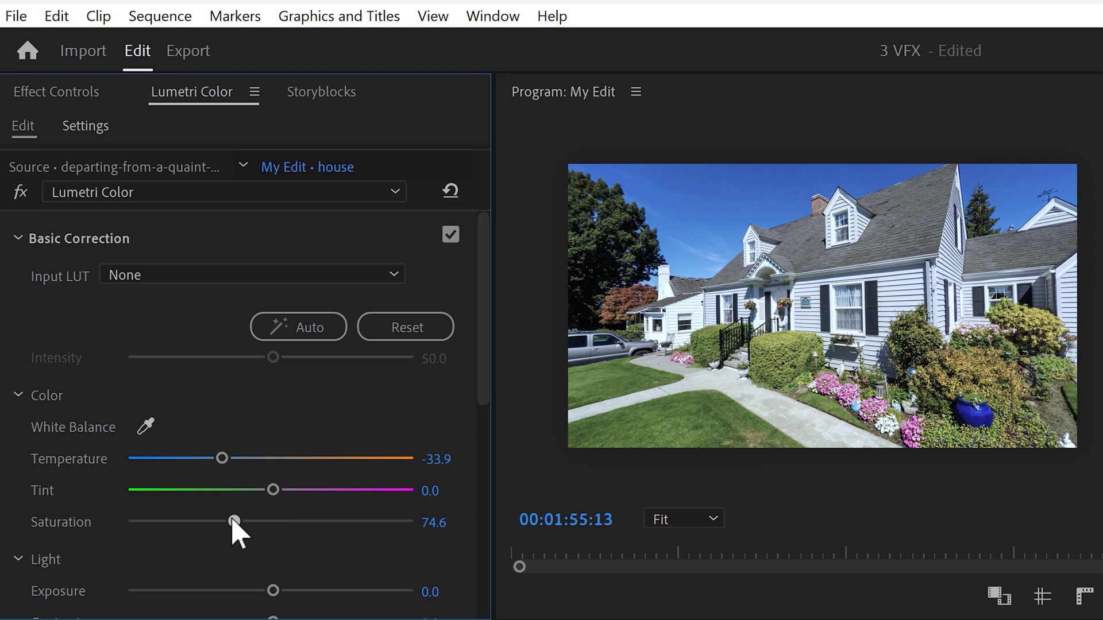
left_click_drag(482, 316, 475, 431)
left_click_drag(275, 337, 184, 355)
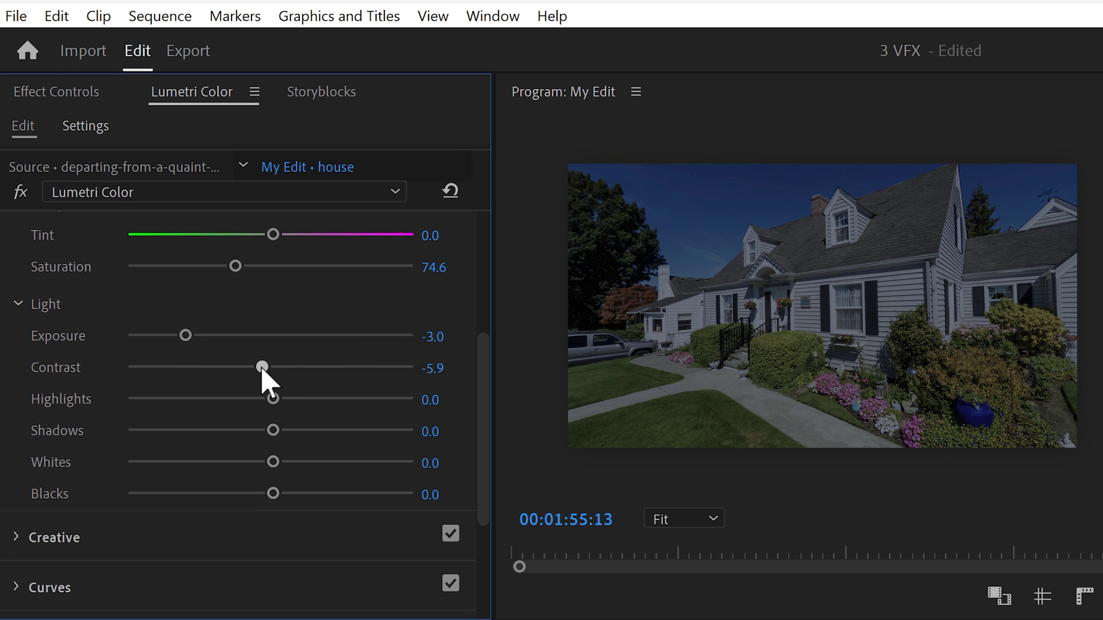
left_click_drag(310, 384, 394, 384)
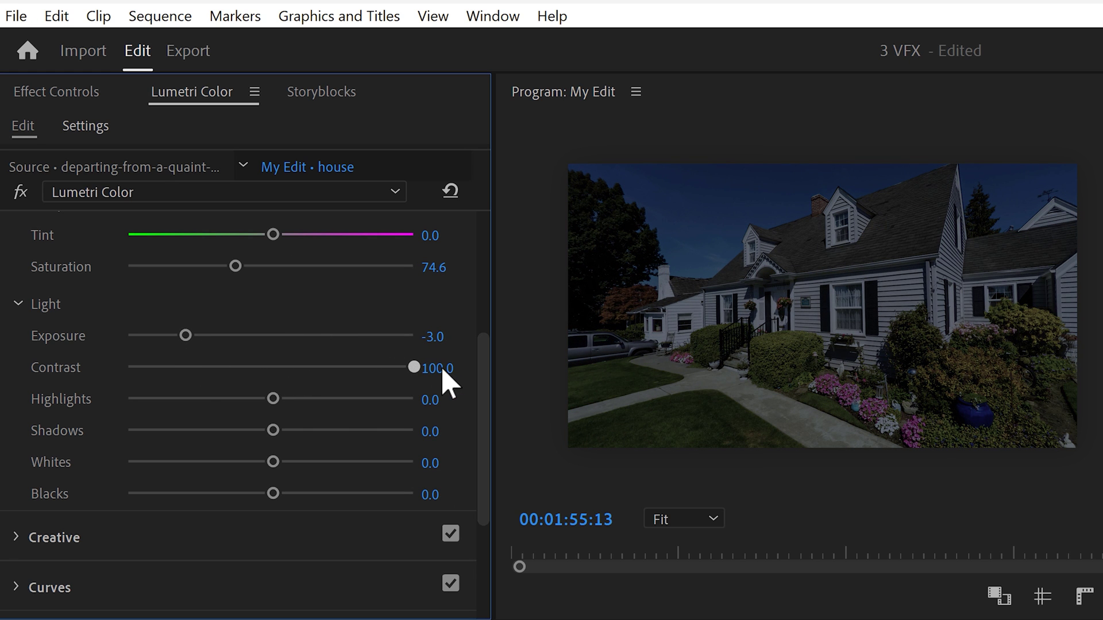
left_click_drag(273, 398, 325, 398)
left_click_drag(273, 429, 274, 500)
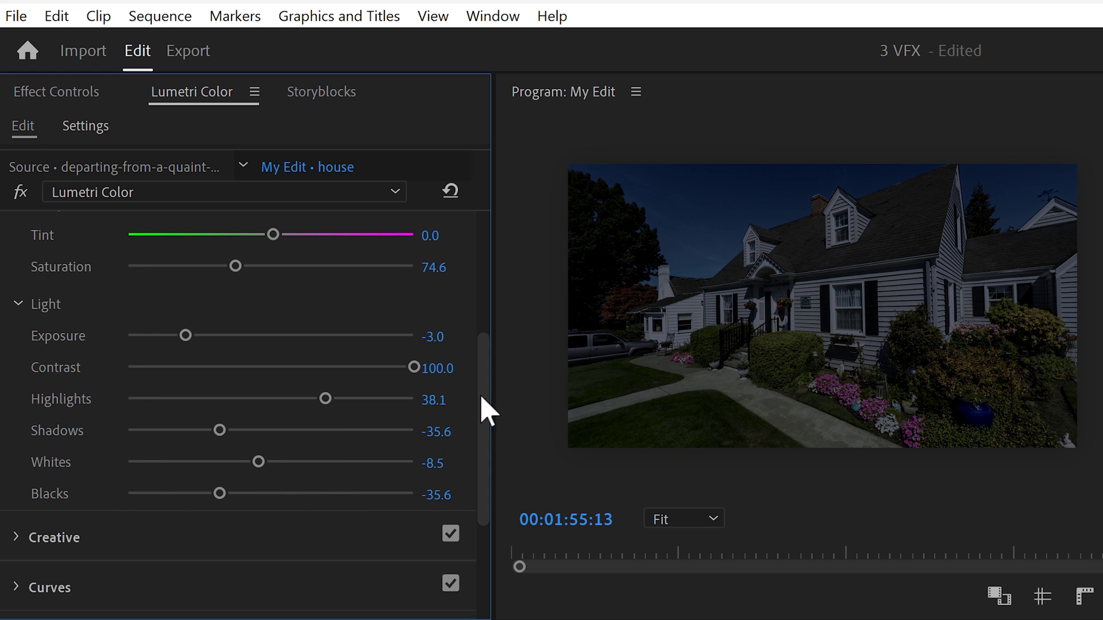
left_click_drag(482, 396, 453, 446)
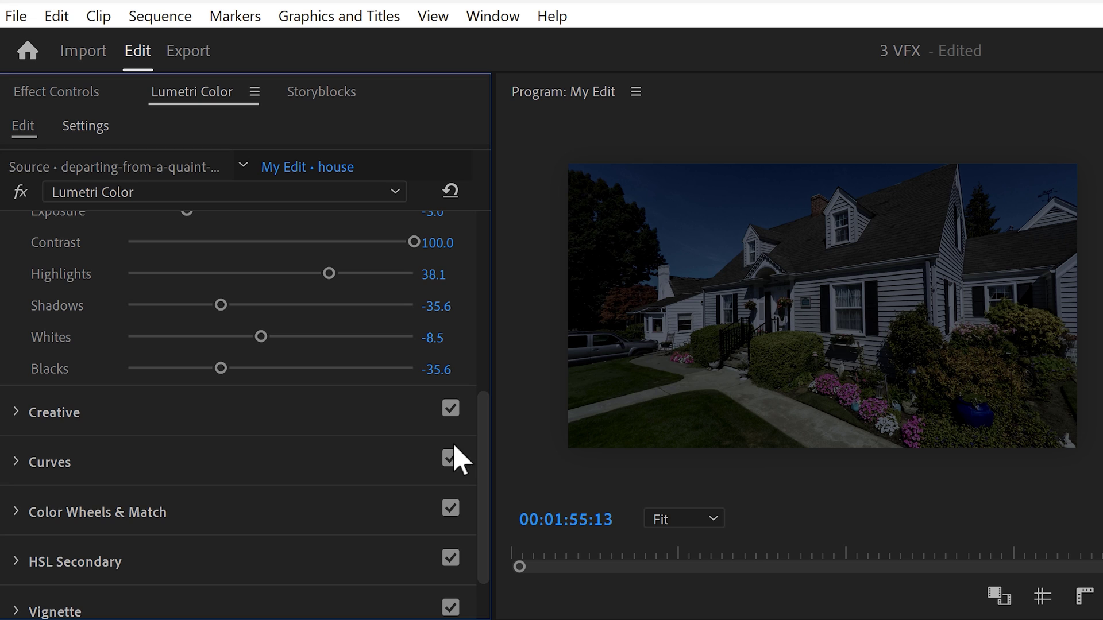
- Tint Creative shadows blue, then sample a hue in Curves and pull its Hue vs Sat down
left_click(25, 414)
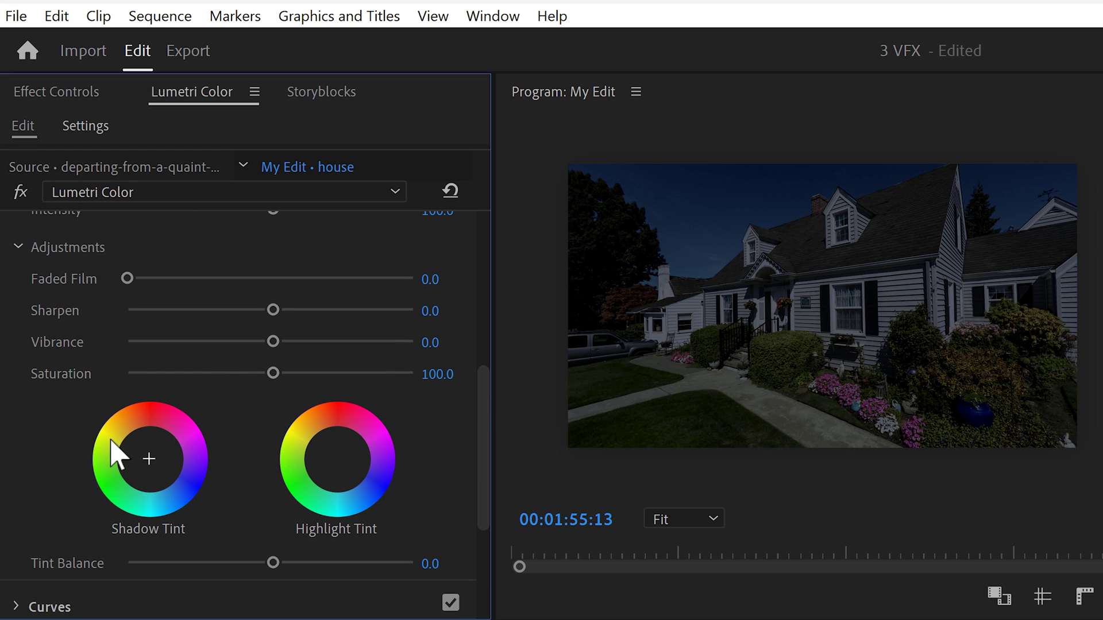
left_click_drag(170, 435, 170, 479)
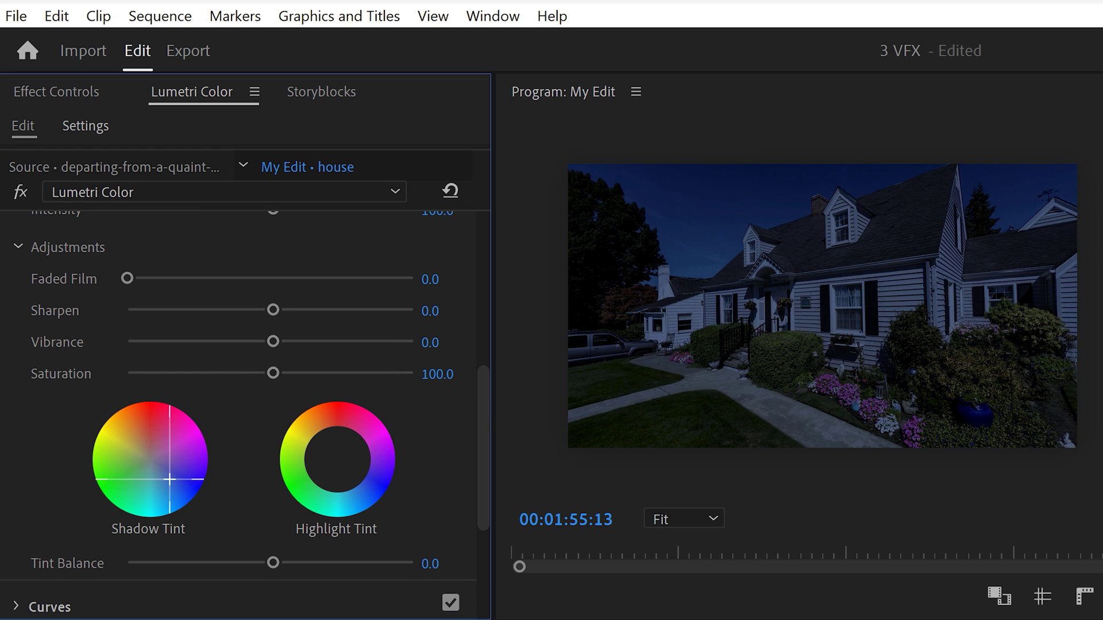
scroll(270, 439, "down", 4)
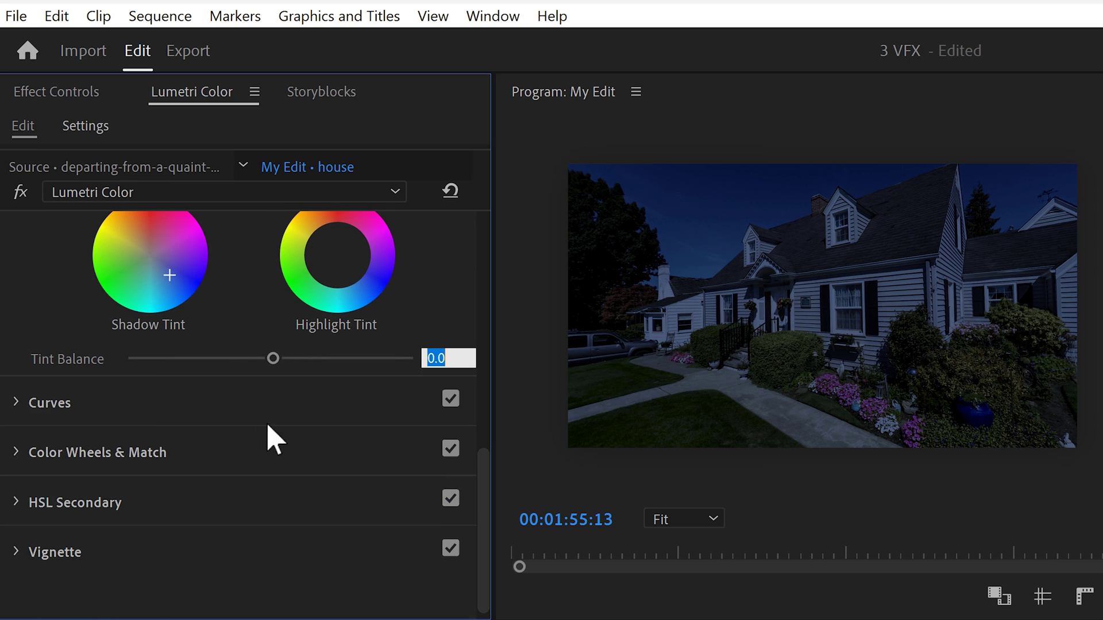
left_click(19, 404)
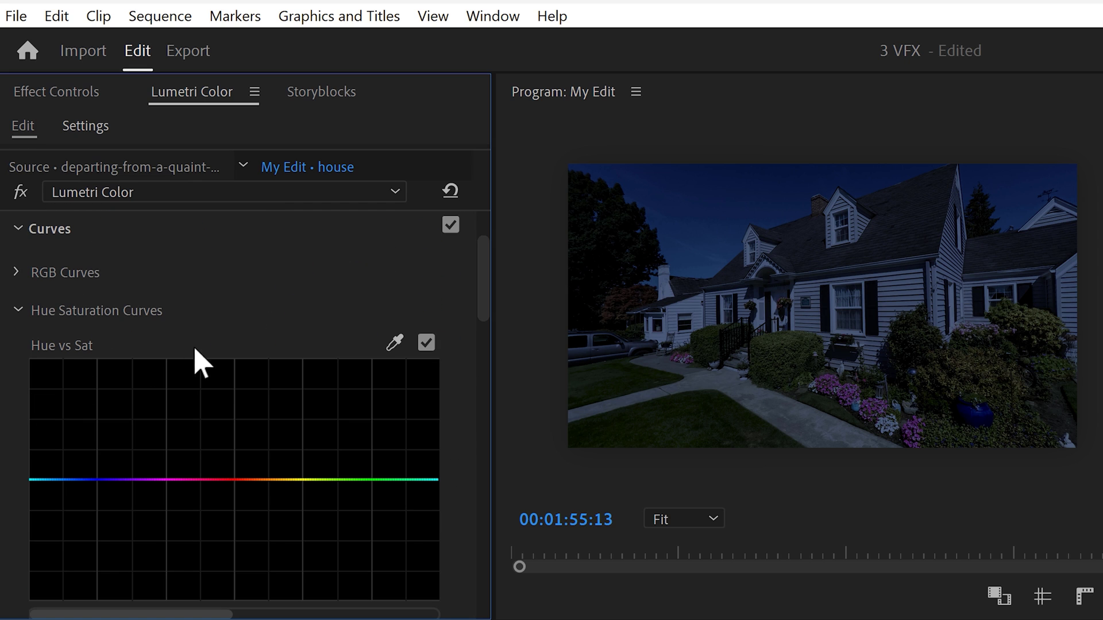
left_click(395, 343)
left_click_drag(93, 479, 89, 568)
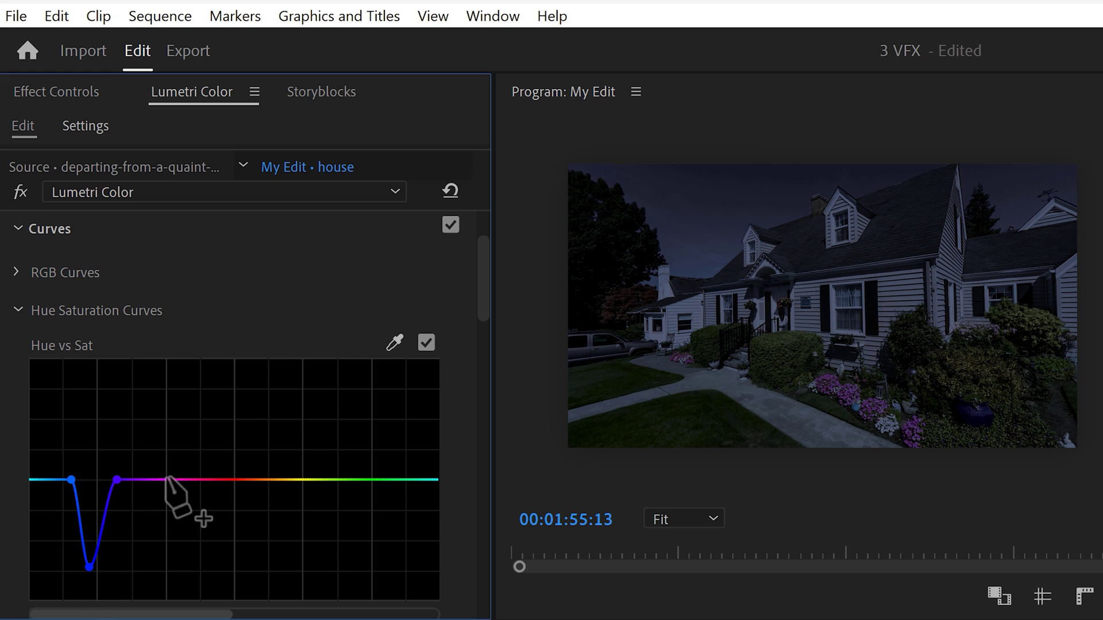
left_click_drag(482, 265, 465, 400)
left_click(396, 301)
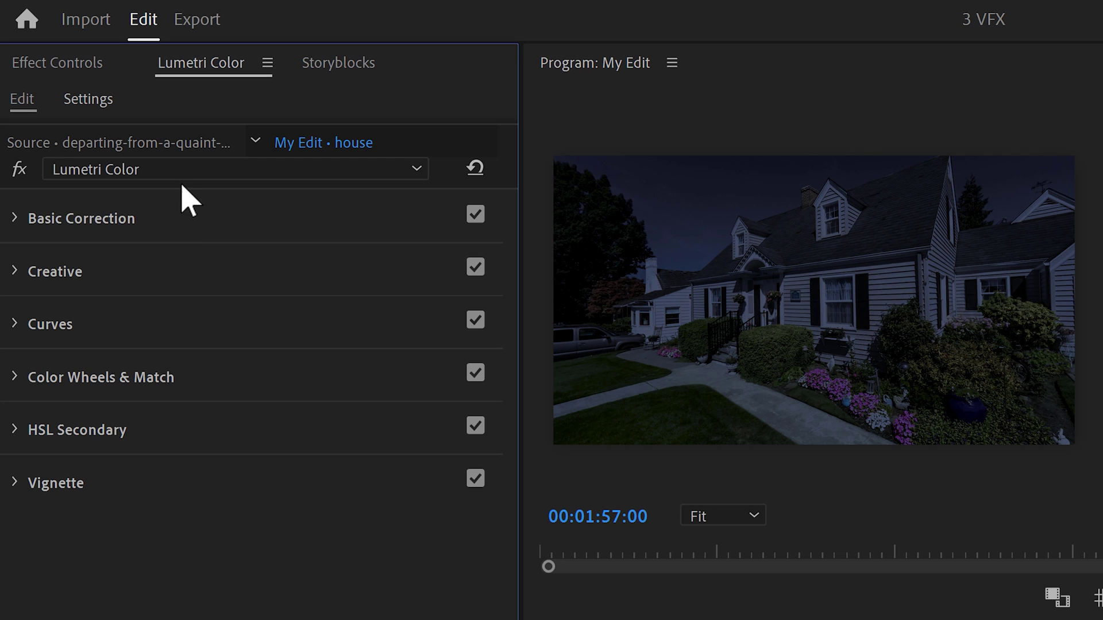
- Add a second Lumetri Color effect set to Temperature 54.2 and Exposure 5.0
left_click(181, 172)
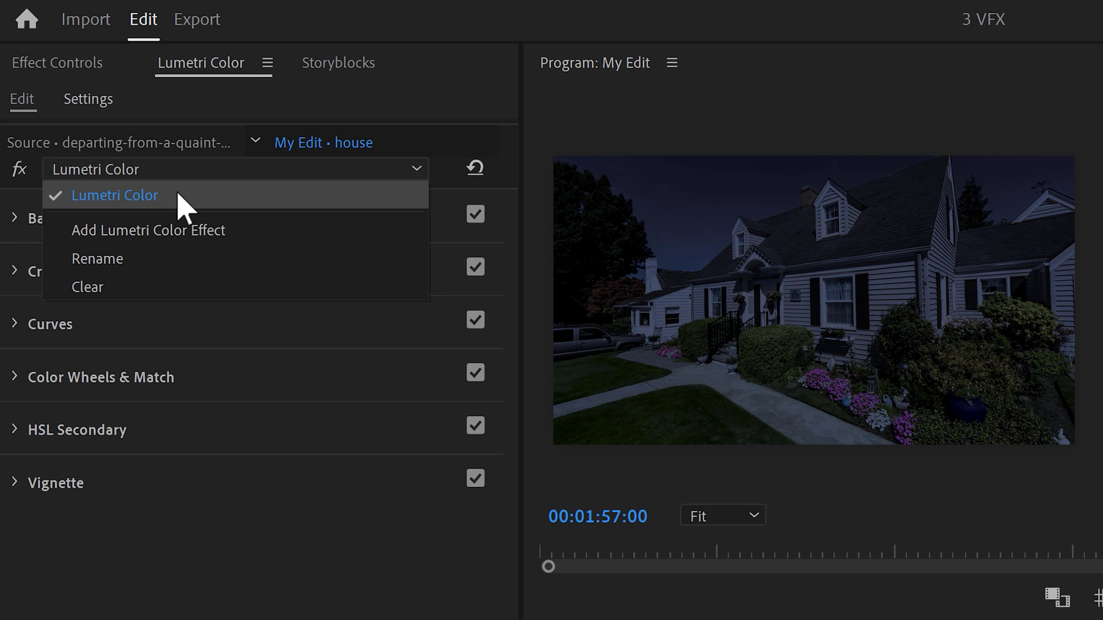
left_click(158, 233)
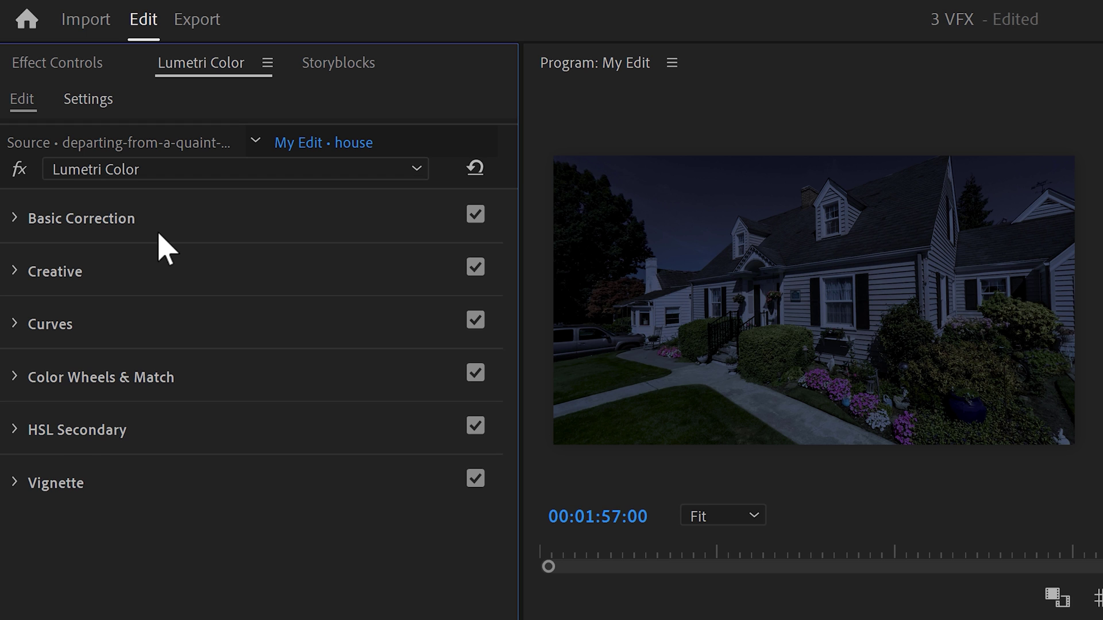
left_click(16, 221)
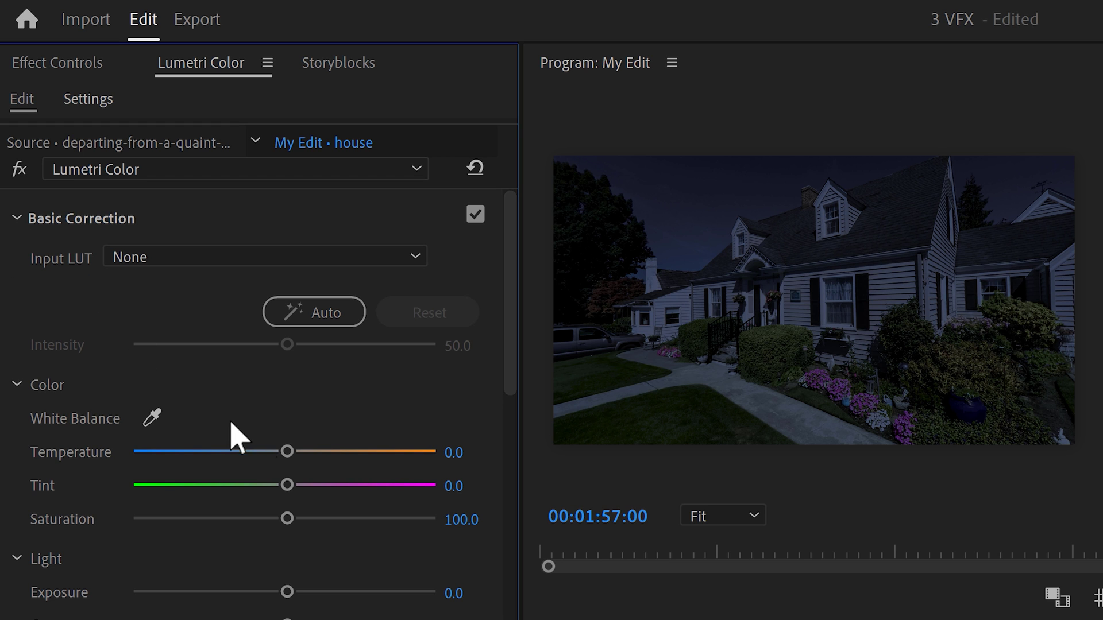
left_click_drag(287, 454, 368, 453)
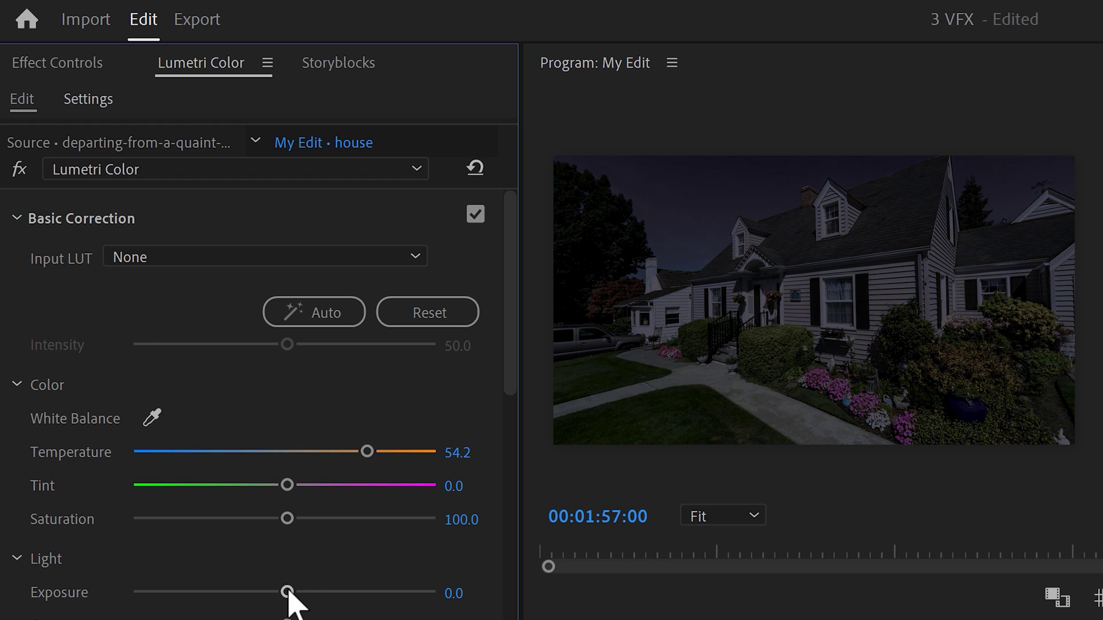
left_click_drag(287, 592, 464, 586)
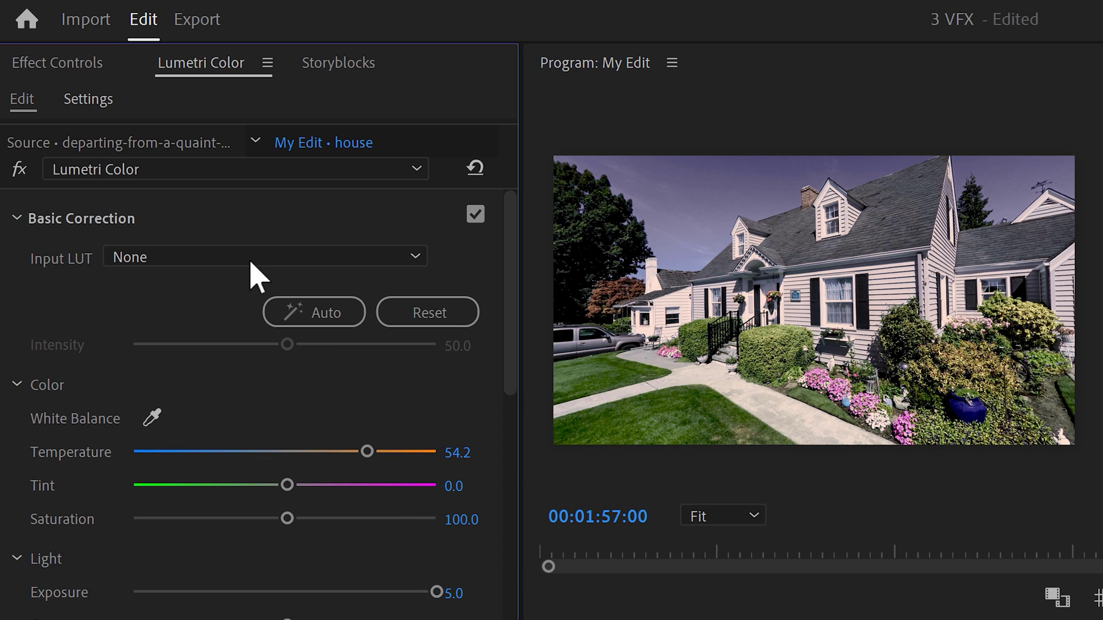
- Mask the second Lumetri grade to the first window and feather the mask to 149
left_click(64, 64)
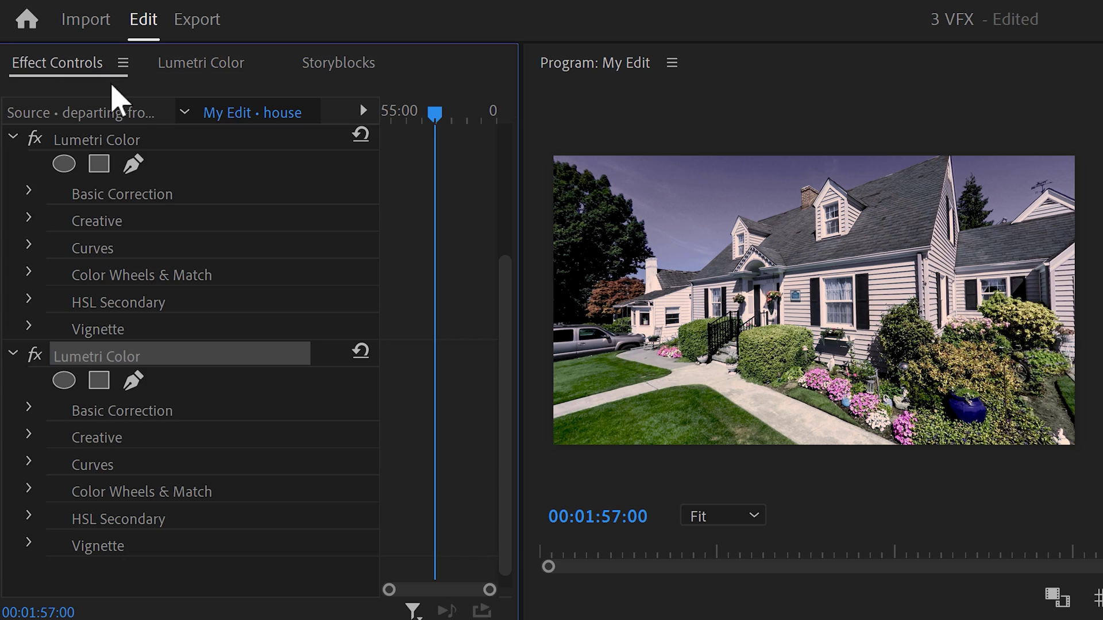
left_click(133, 380)
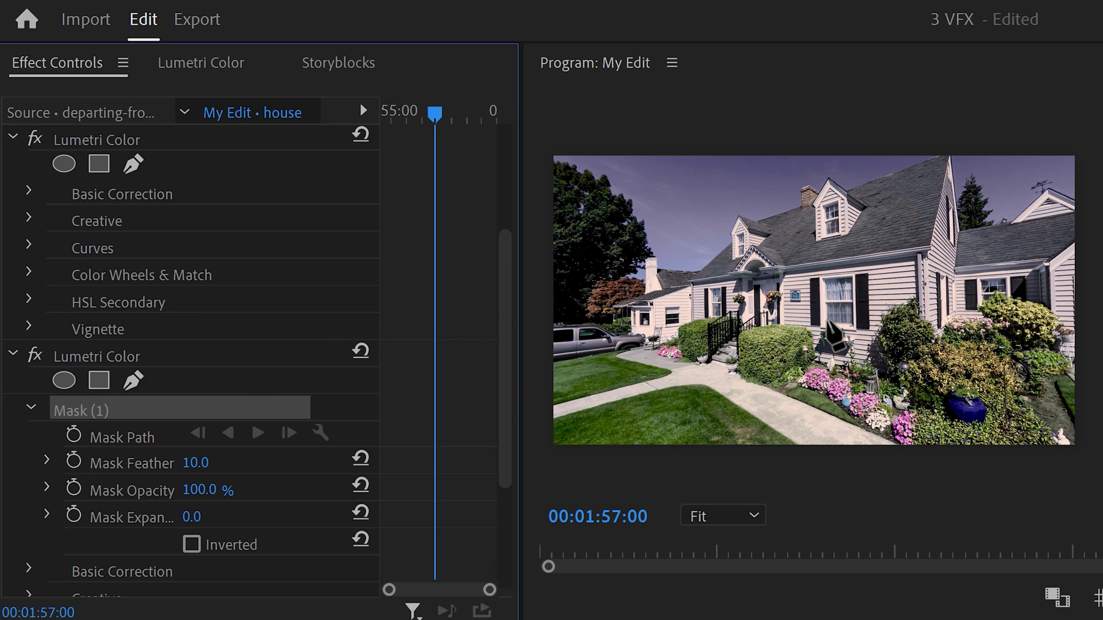
left_click(824, 323)
left_click(823, 279)
left_click(852, 277)
left_click(853, 325)
left_click(825, 324)
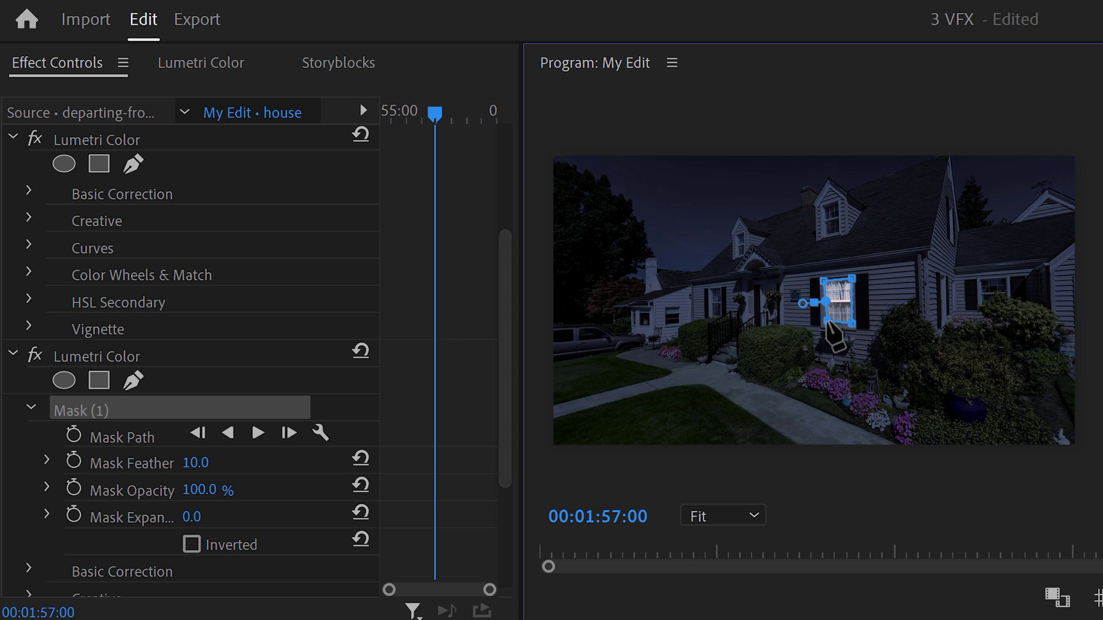
left_click_drag(198, 463, 278, 463)
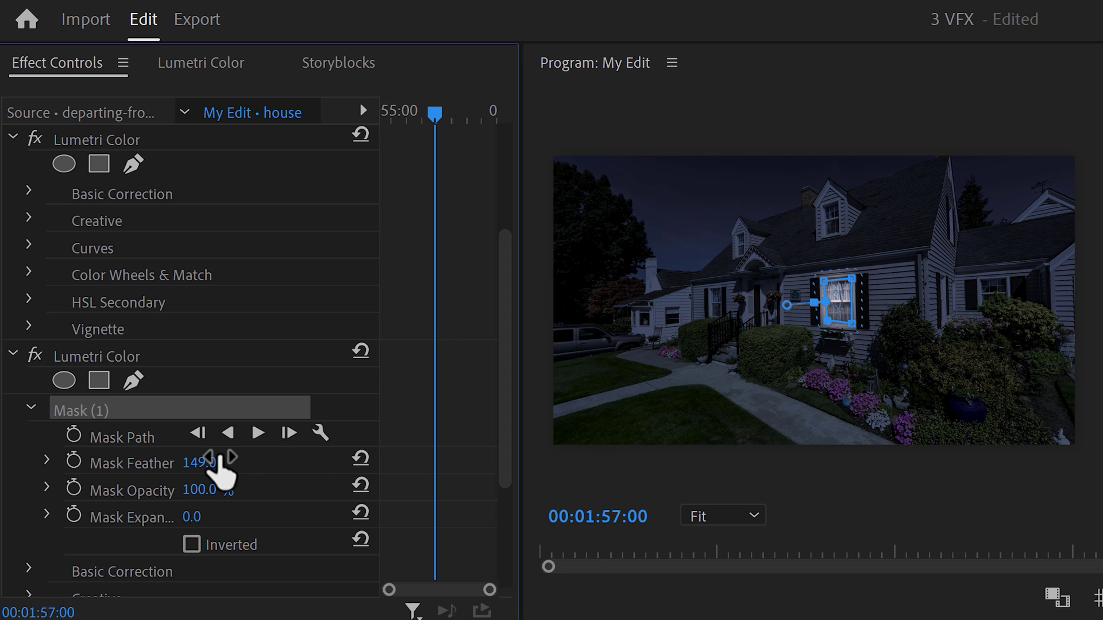
- Draw a second four-point pen mask around another window on the same grade
left_click(134, 380)
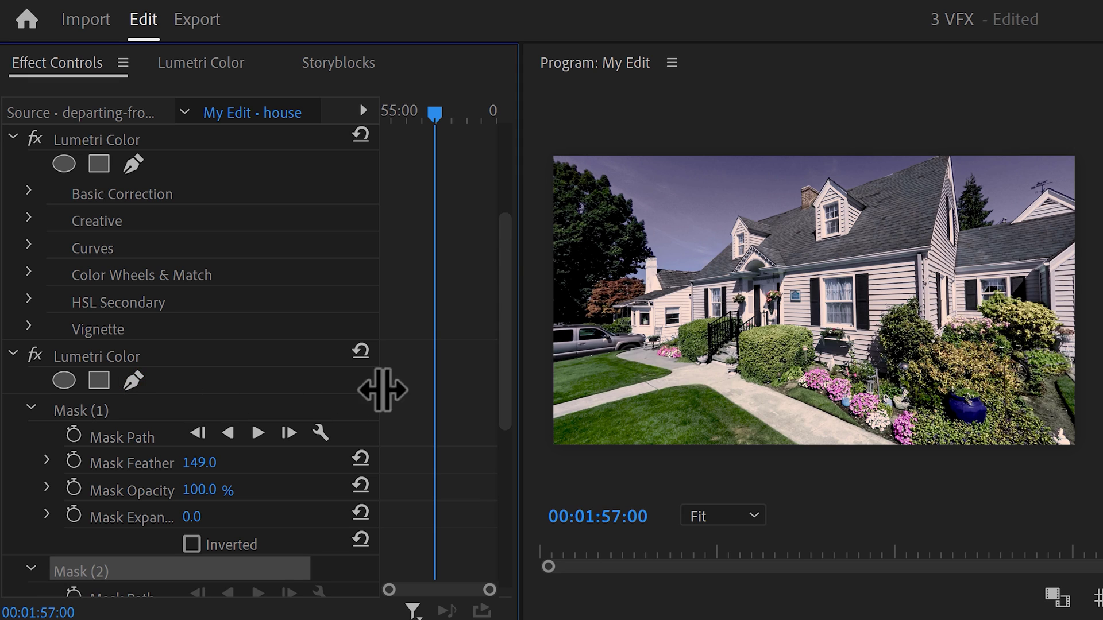
left_click(709, 291)
left_click(723, 289)
left_click(721, 316)
left_click(712, 315)
left_click(710, 291)
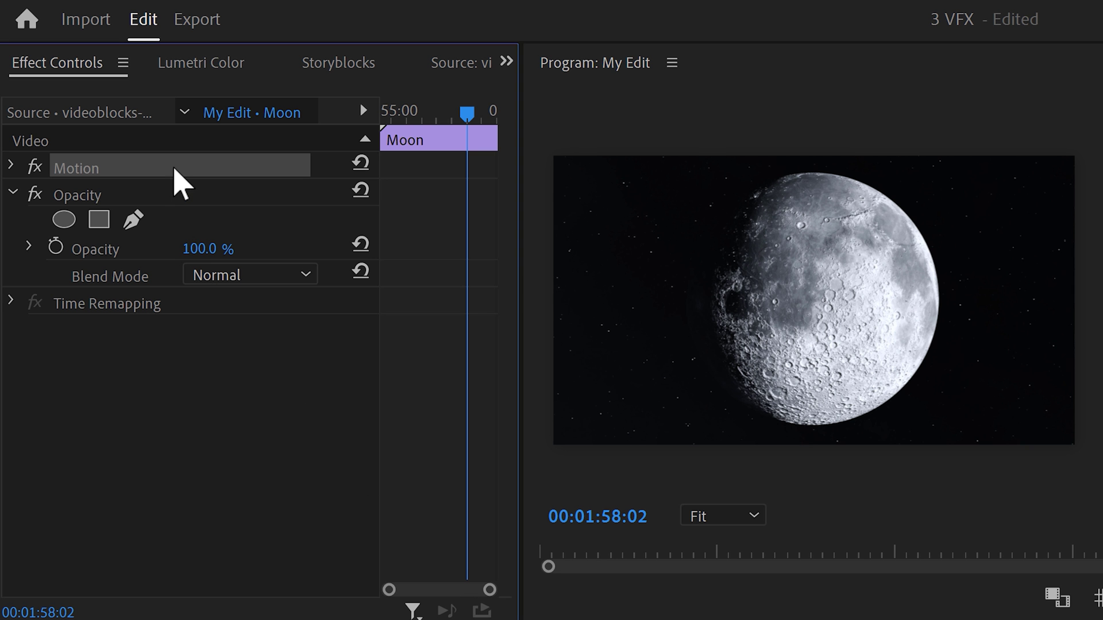
- Scale the moon down and move it into the top-right sky
left_click(175, 171)
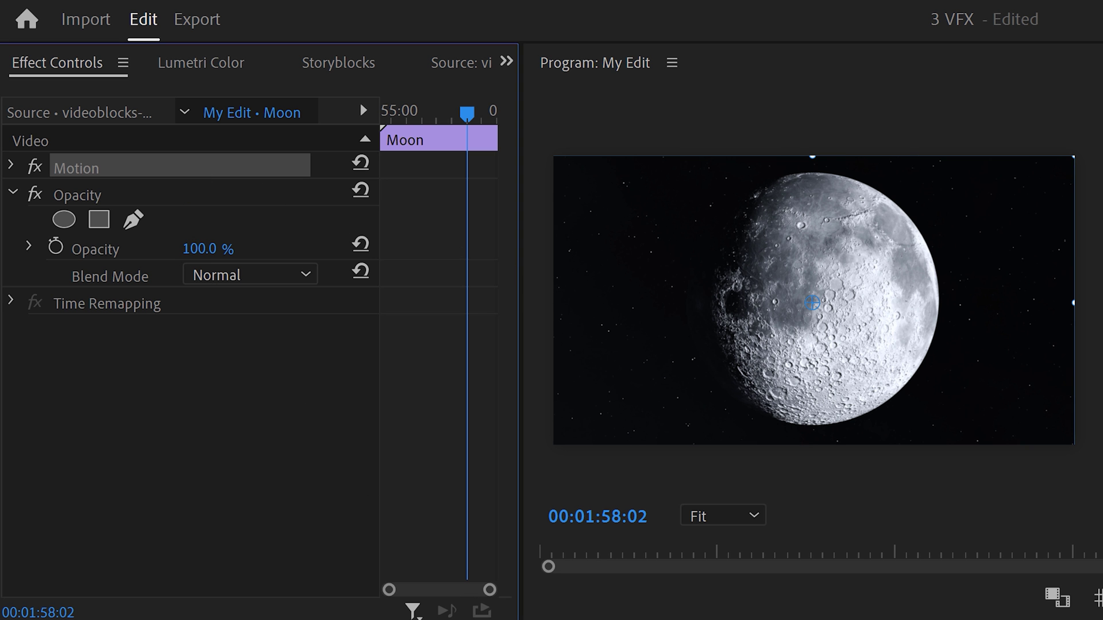
left_click(560, 304)
left_click_drag(689, 303, 751, 300)
left_click_drag(884, 264, 960, 204)
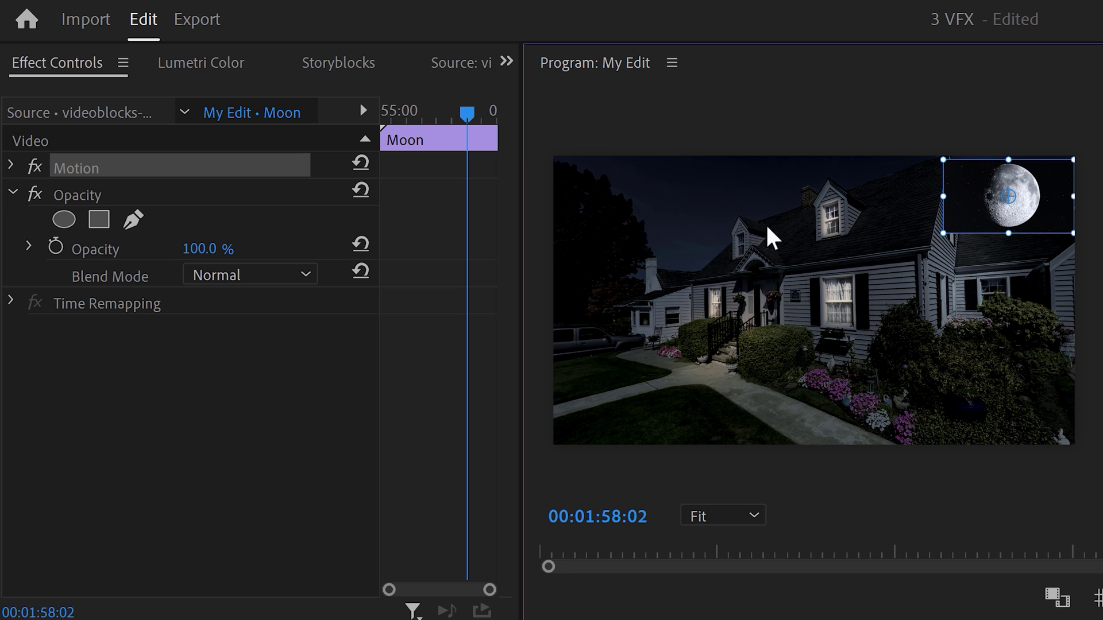
- Set the moon to Linear Dodge (Add) with an ellipse mask, Expansion 530, Feather 431
left_click(273, 273)
left_click(274, 598)
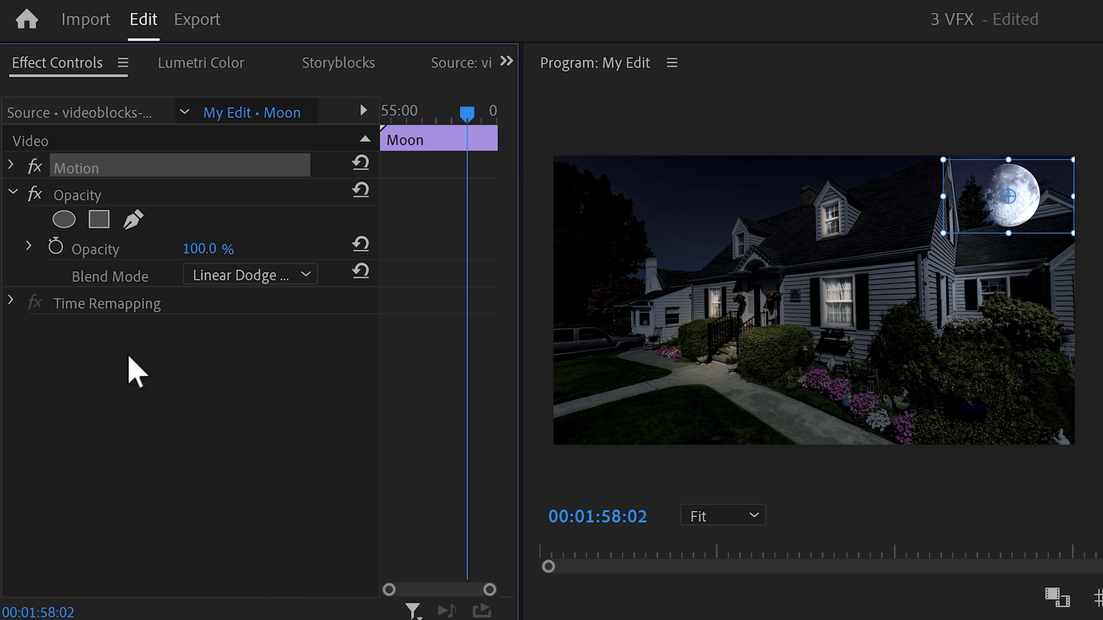
left_click(63, 219)
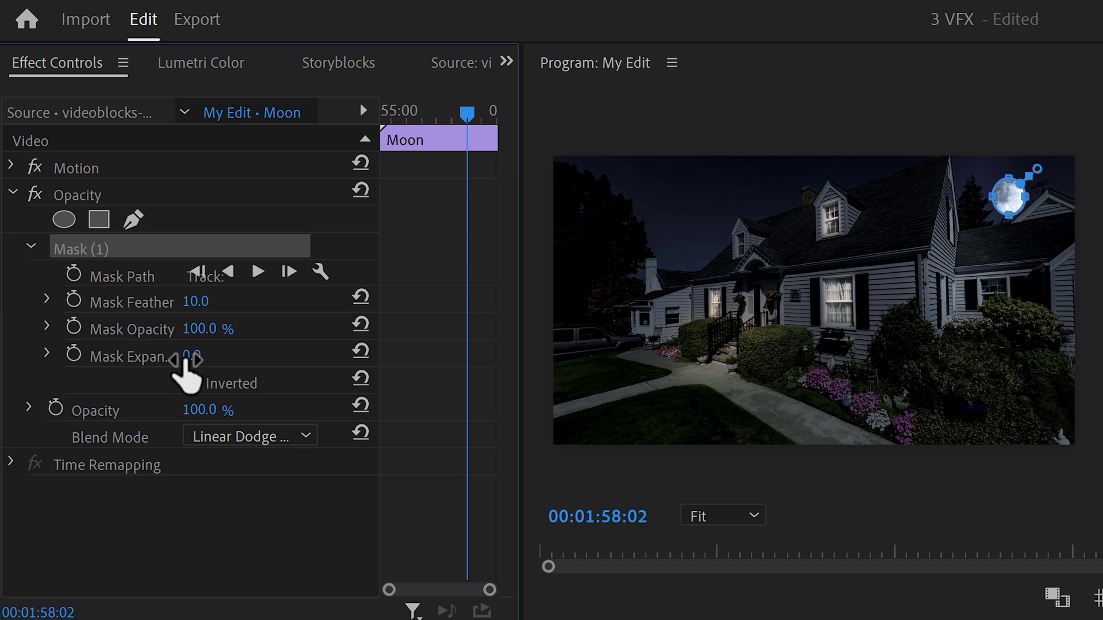
left_click_drag(196, 356, 460, 356)
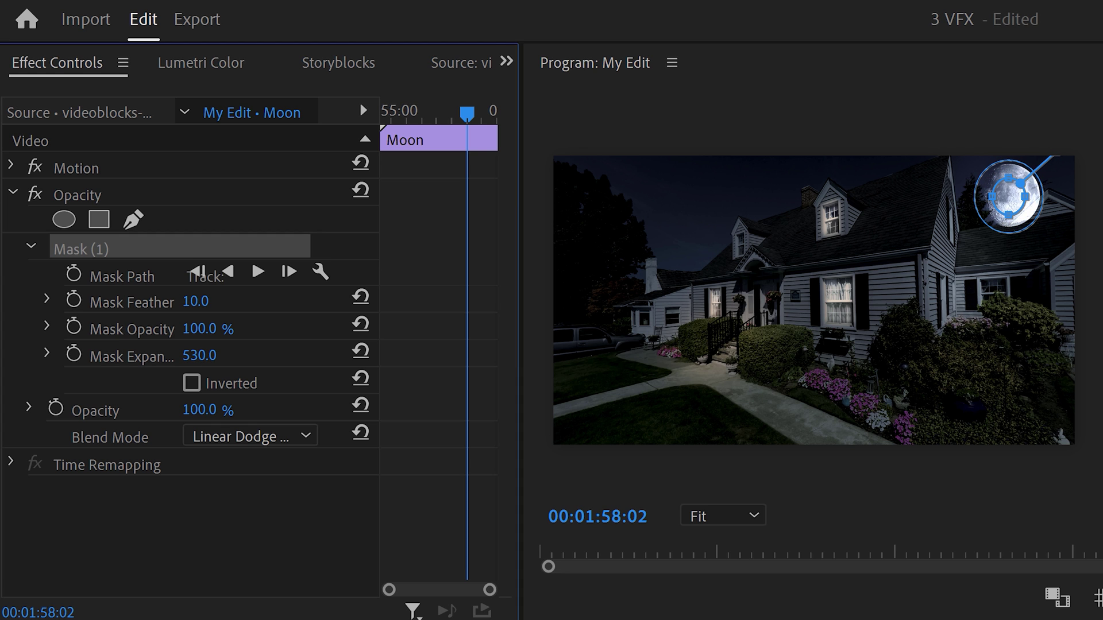
left_click_drag(198, 301, 440, 301)
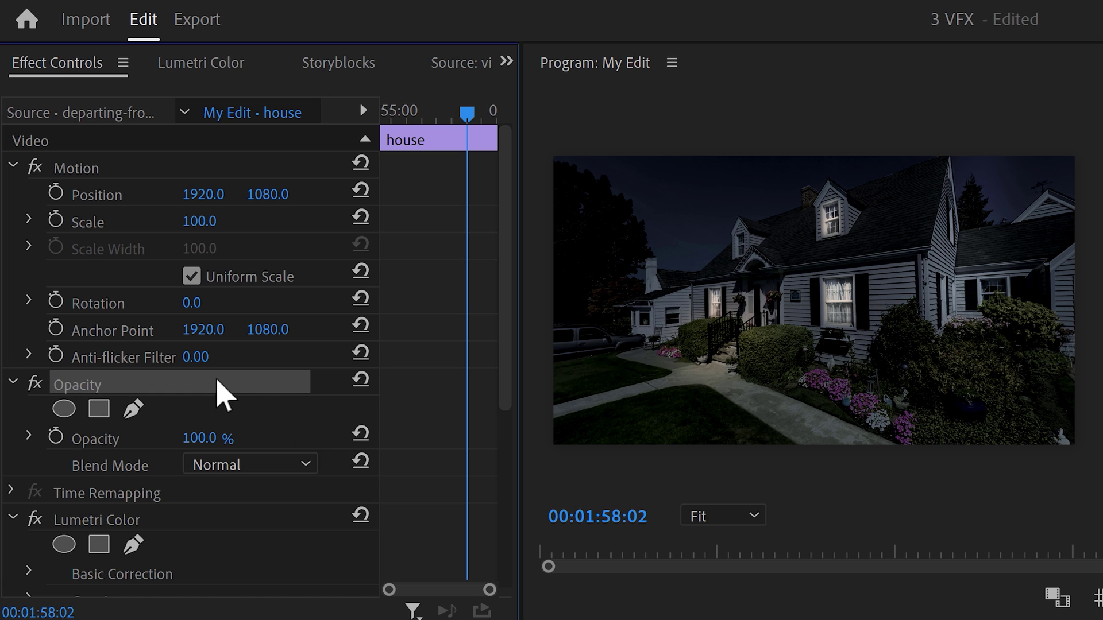
- Draw a closed opacity pen mask on the house copy over the sky above the right roof
left_click(134, 408)
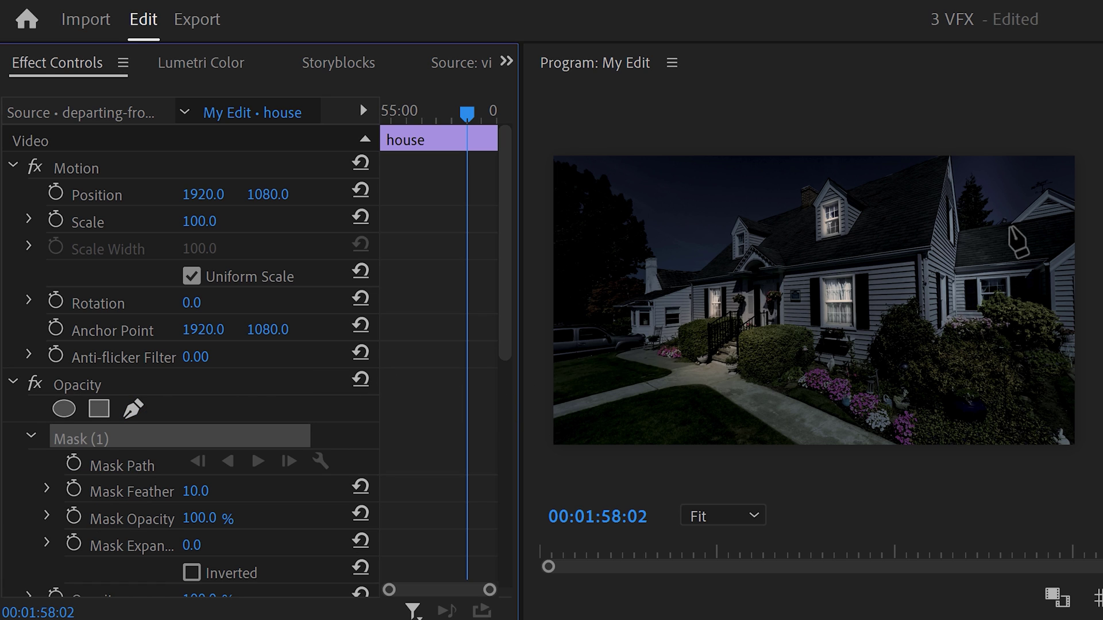
left_click(1011, 223)
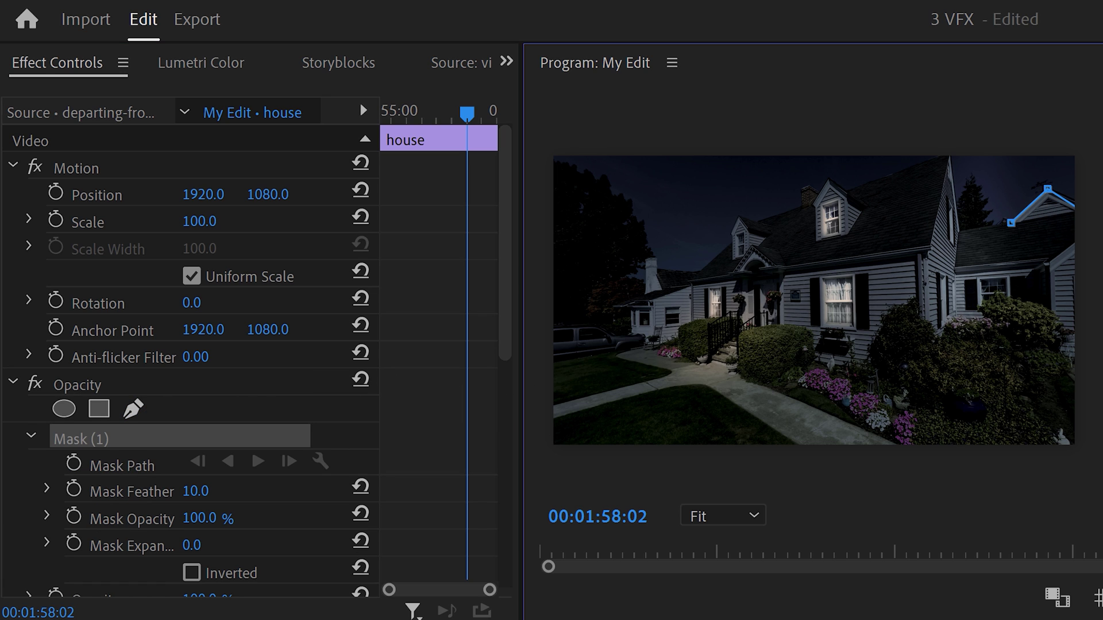
left_click(953, 262)
left_click(961, 228)
left_click(1011, 223)
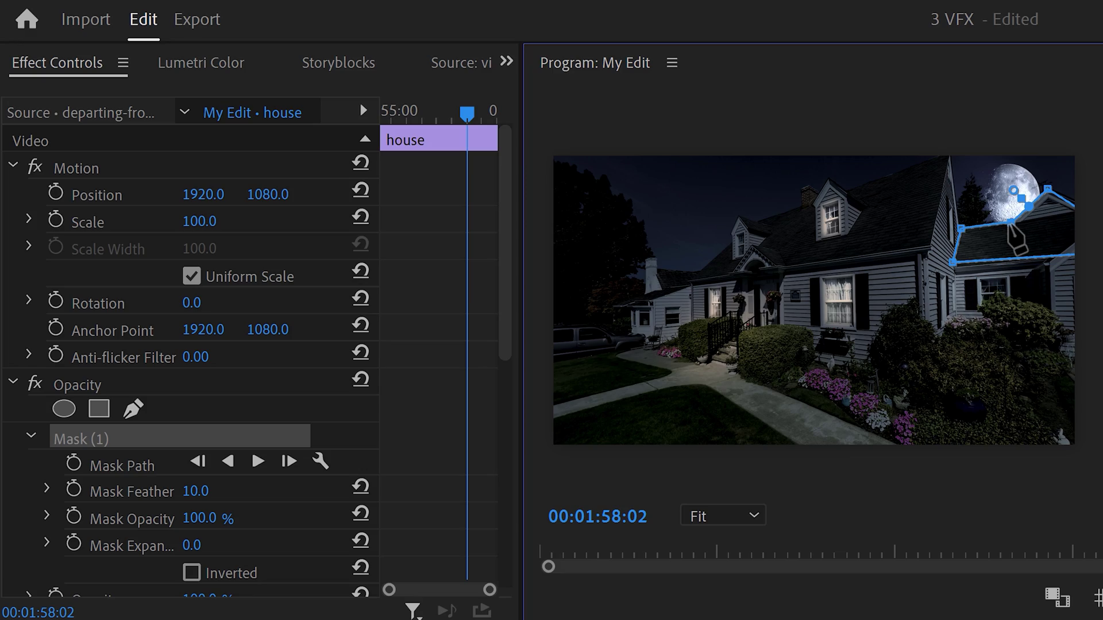